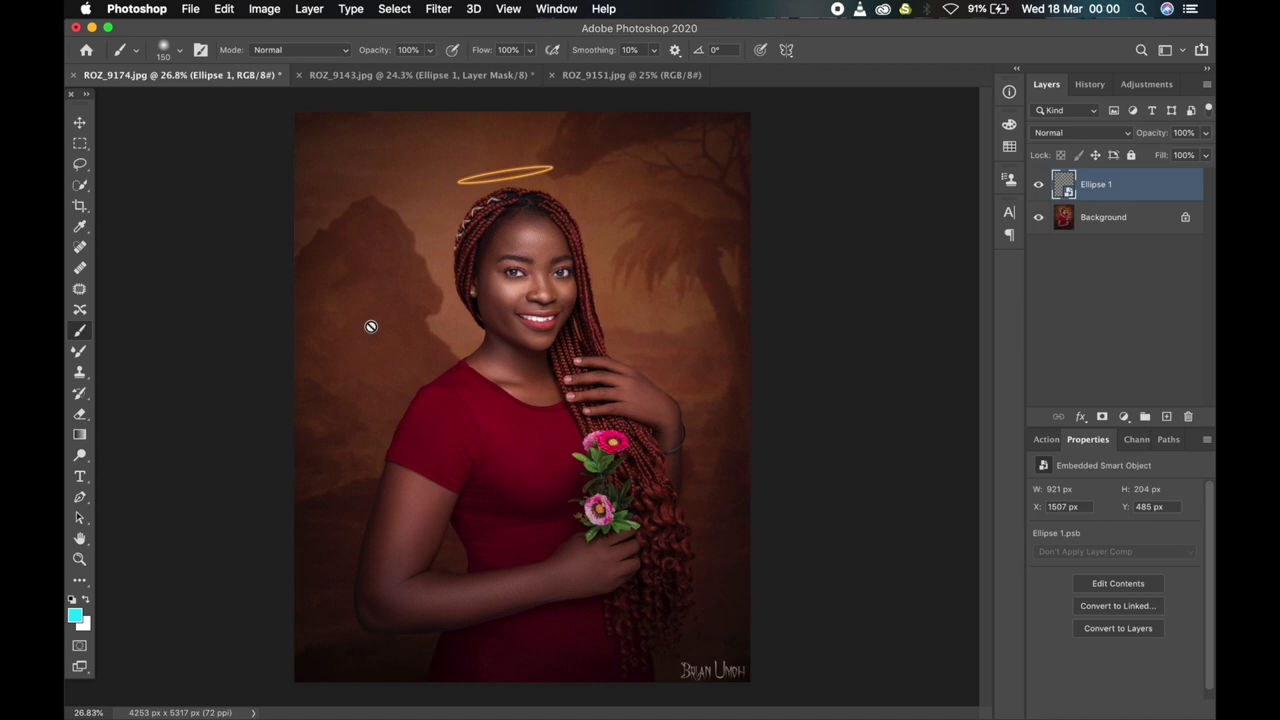
Toggle the Ellipse 1 halo off and on, review the ROZ_9143 and ROZ_9174 examples, then switch to ROZ_9151
left_click(1041, 185)
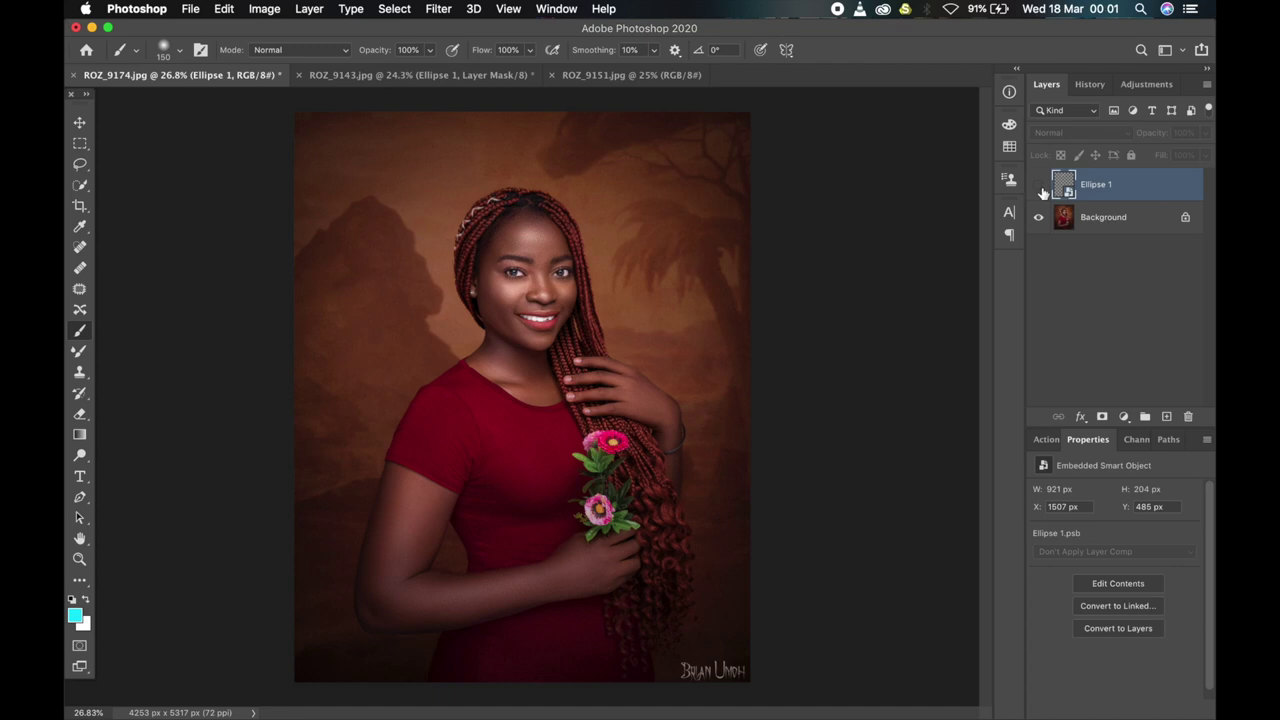
left_click(1039, 185)
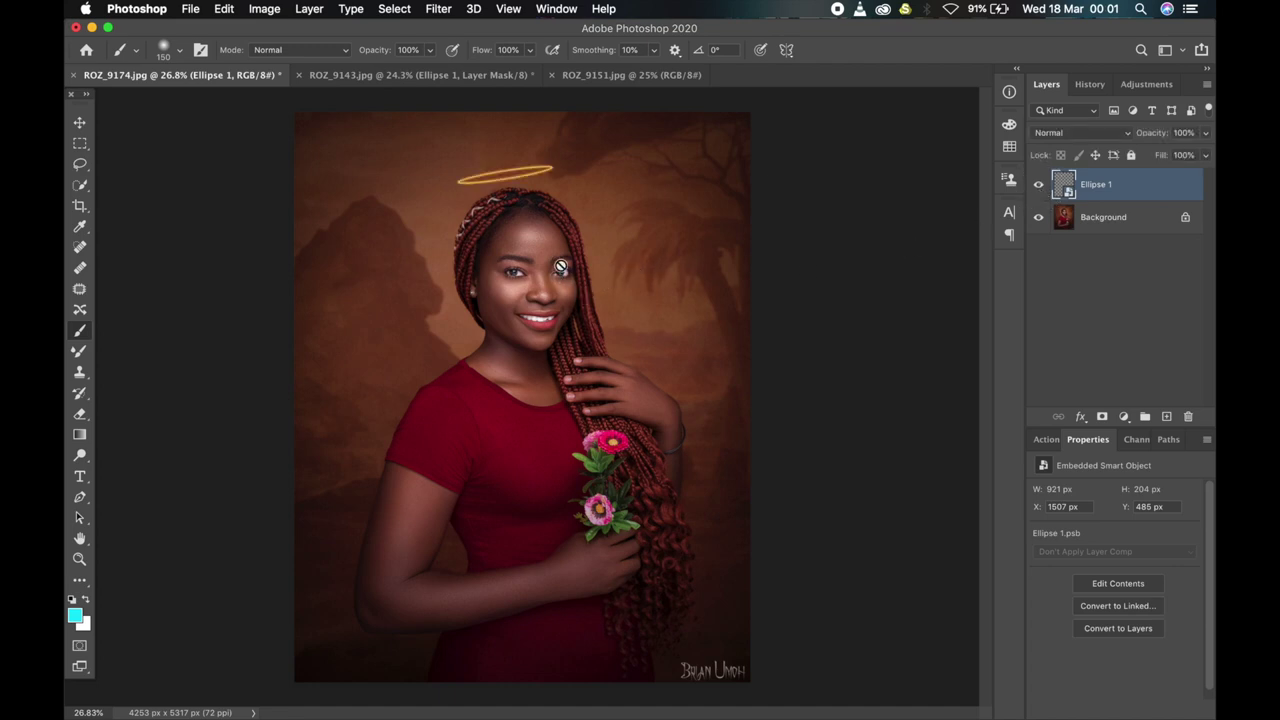
left_click(465, 79)
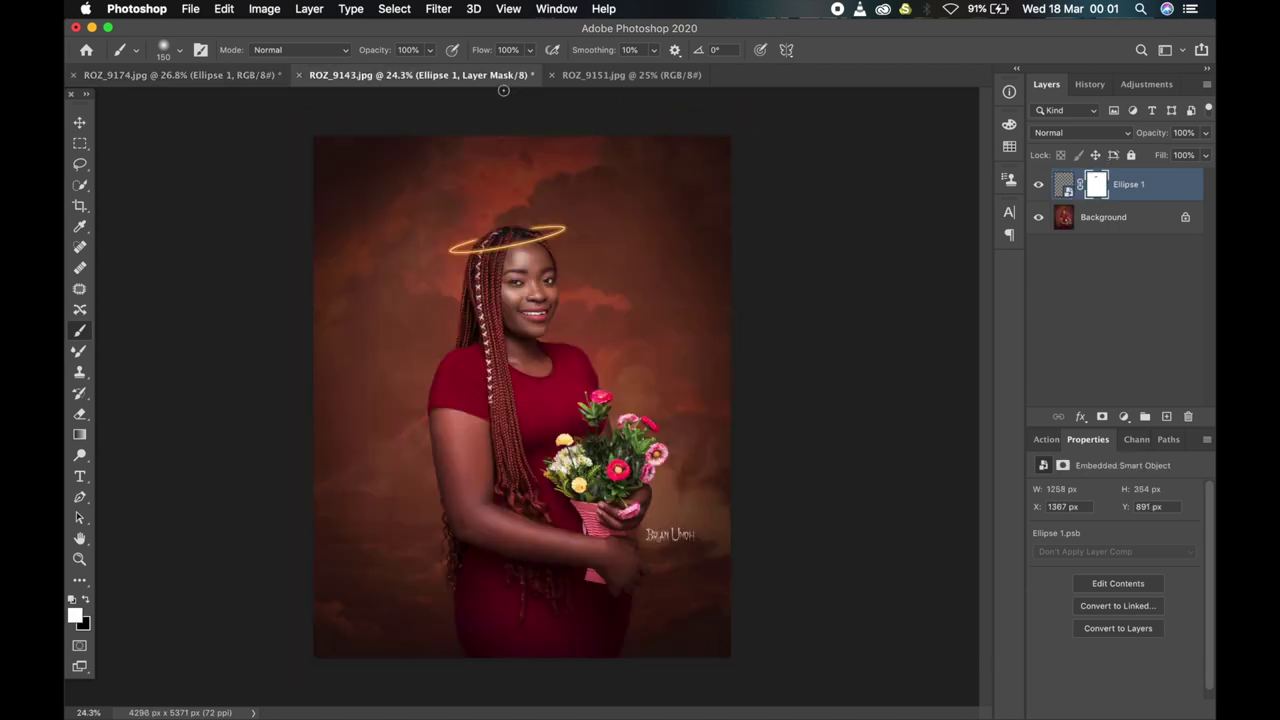
left_click(192, 76)
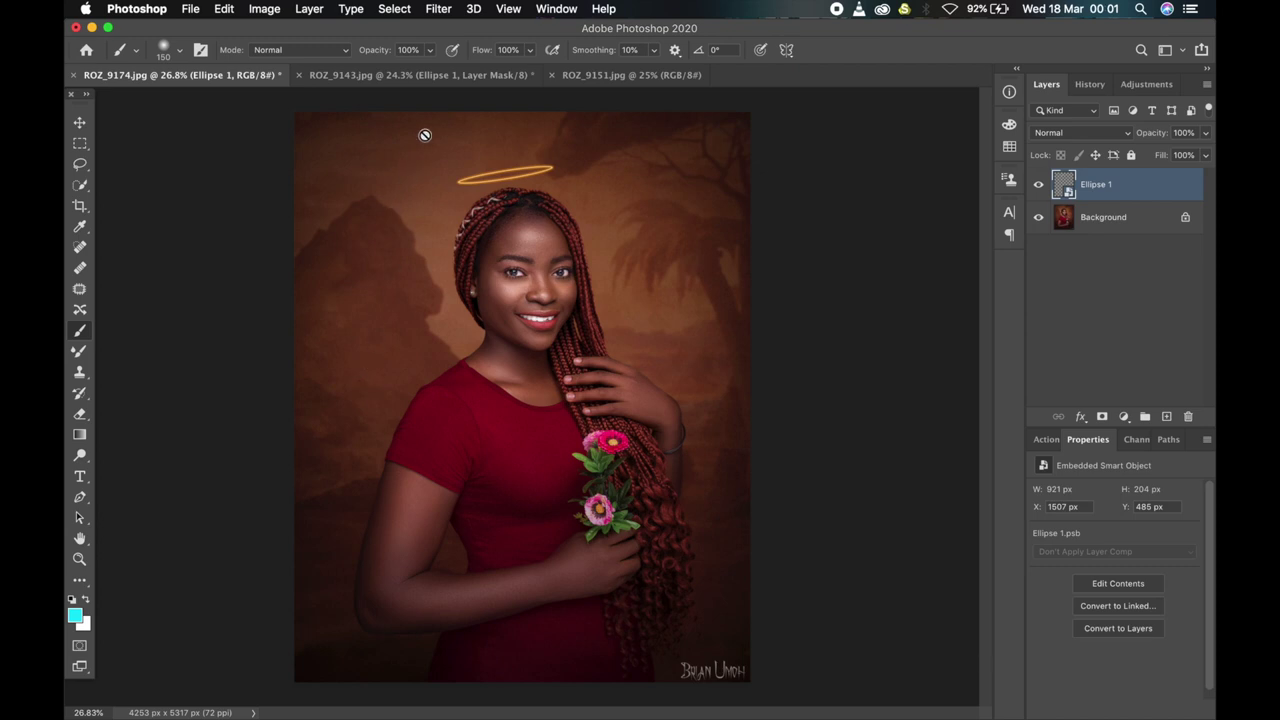
left_click(576, 78)
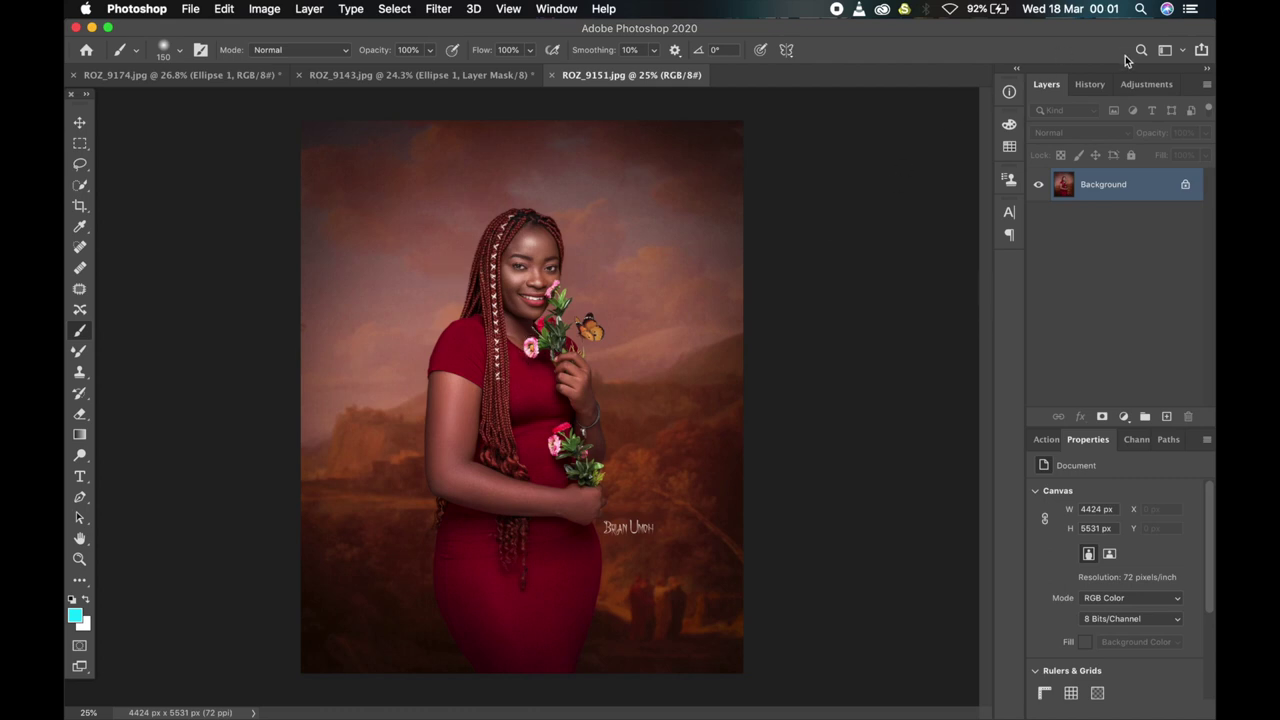
Change the workspace and reset the colours to default black and white
left_click(1178, 50)
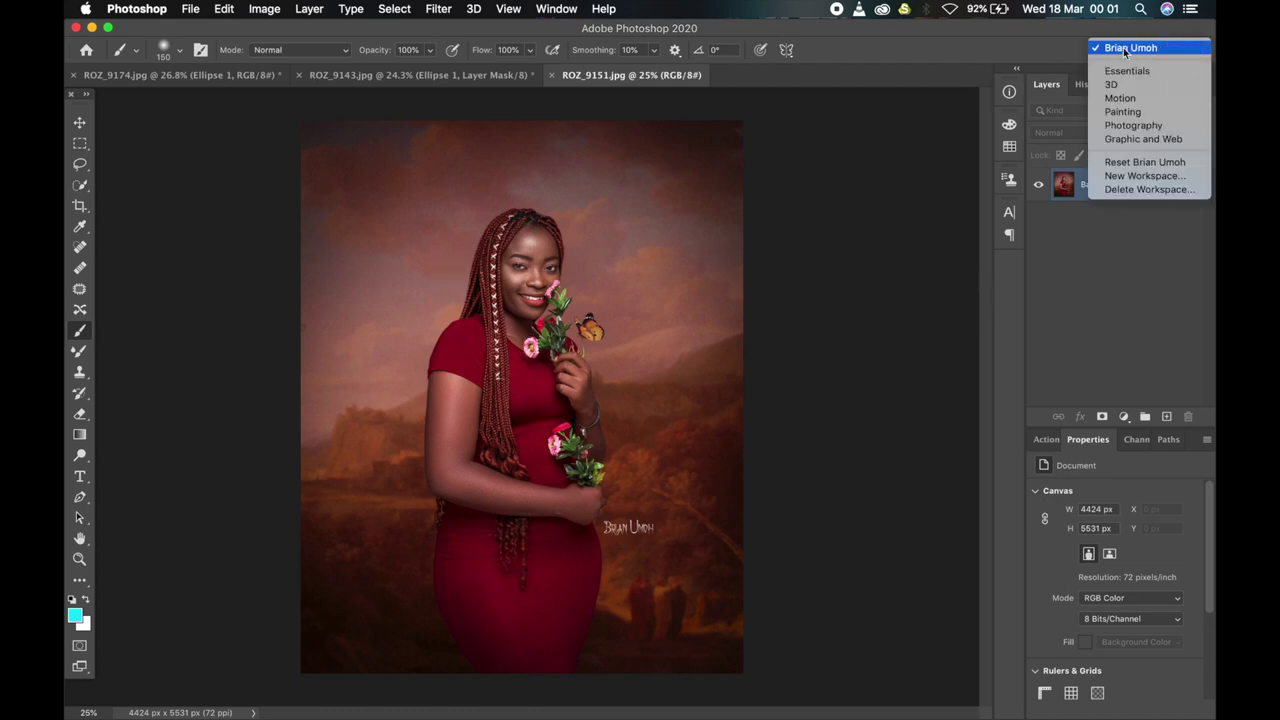
left_click(843, 35)
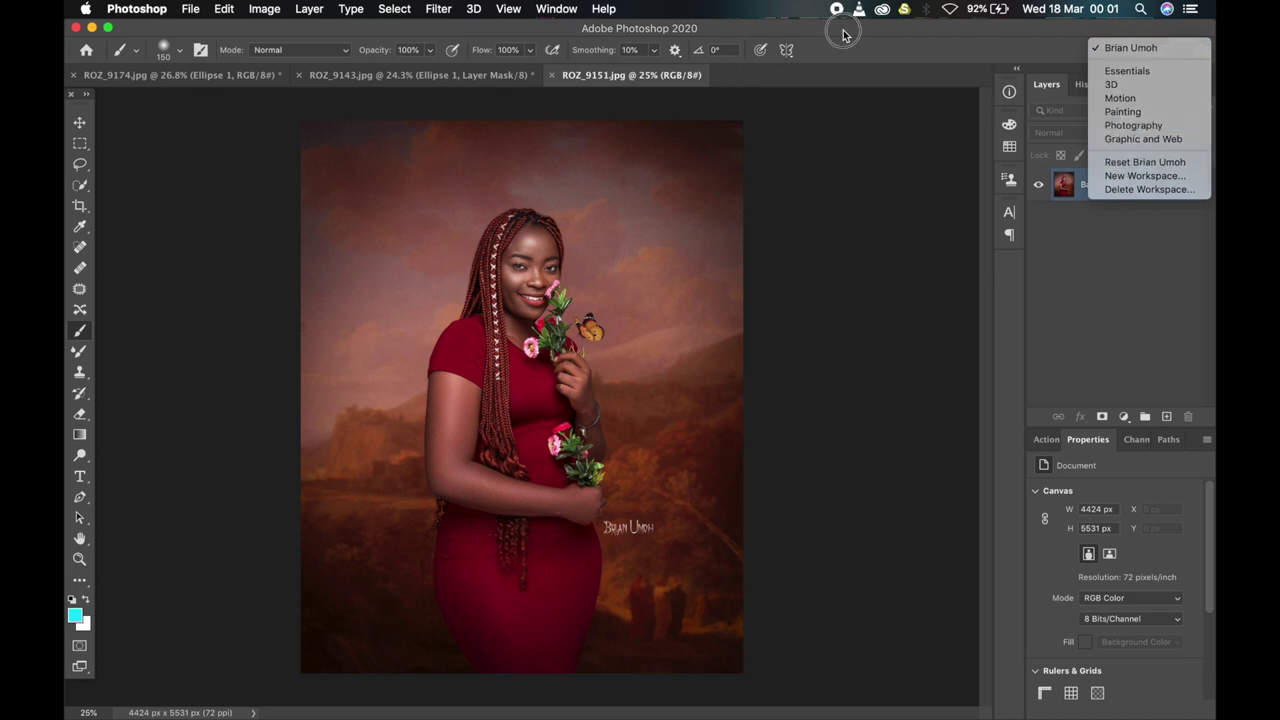
key("d")
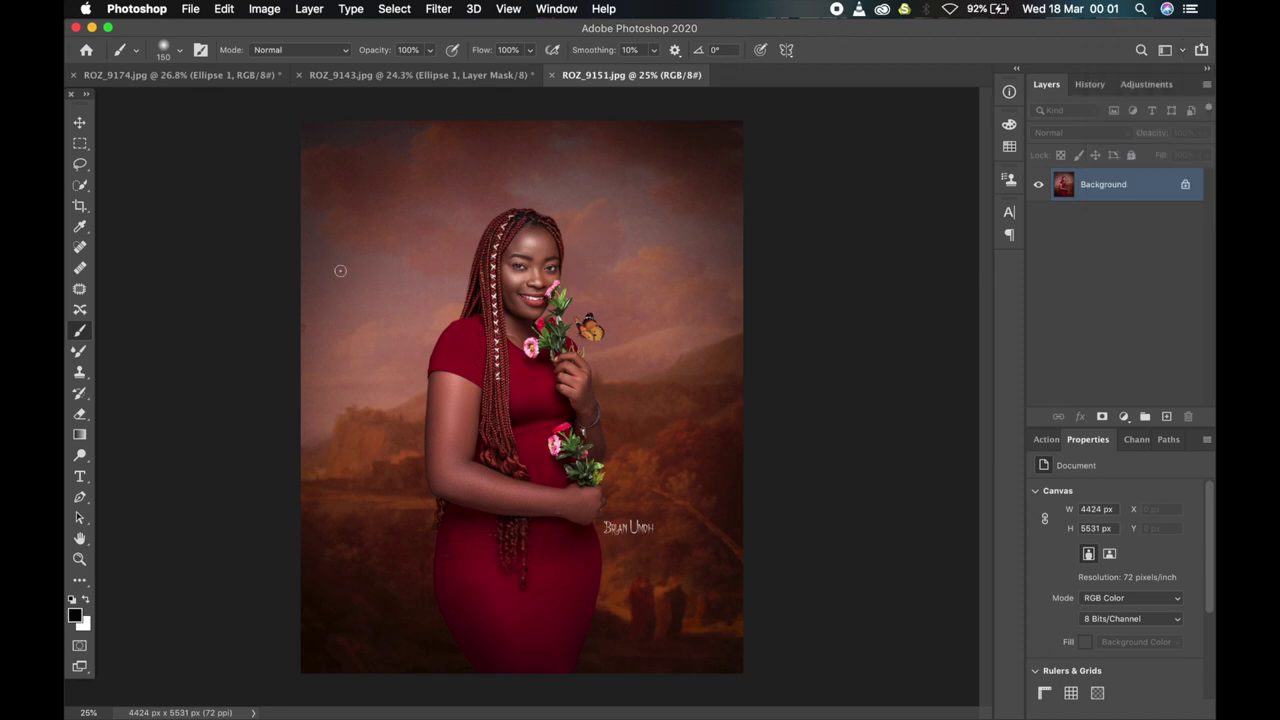
Select the Ellipse Tool from the extra tools and switch to the Essentials workspace
left_click(80, 579)
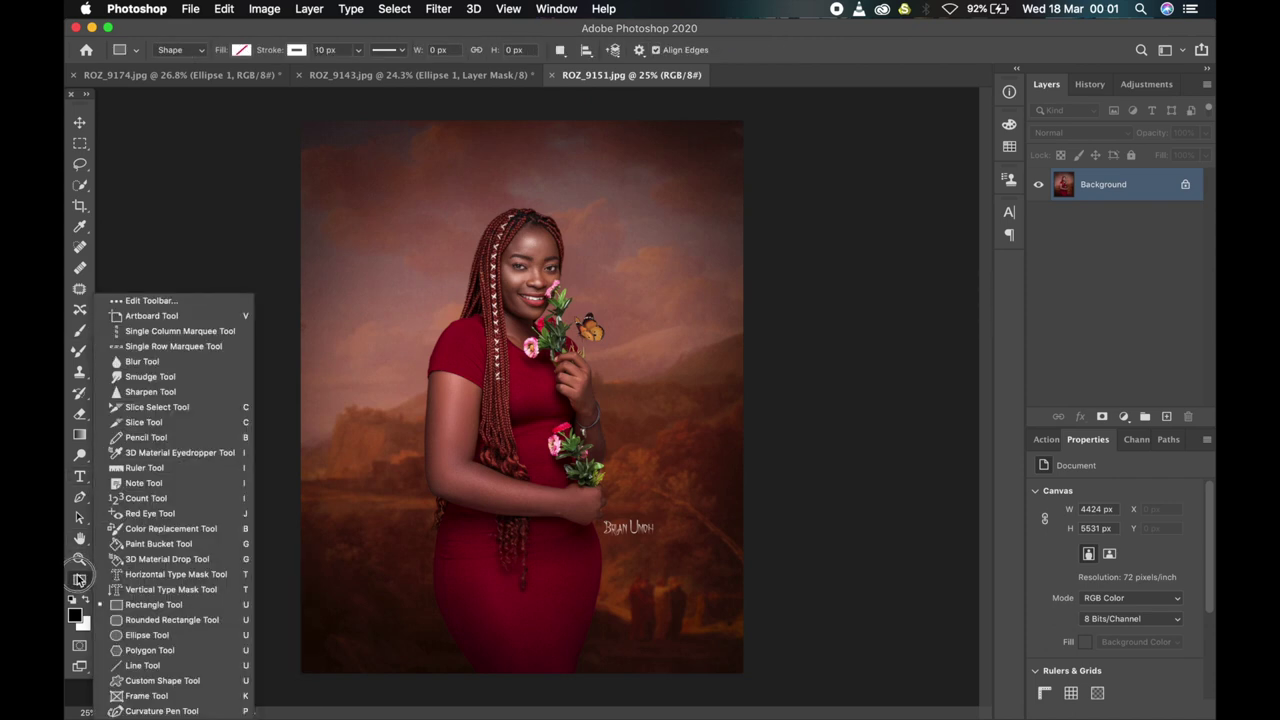
left_click(148, 636)
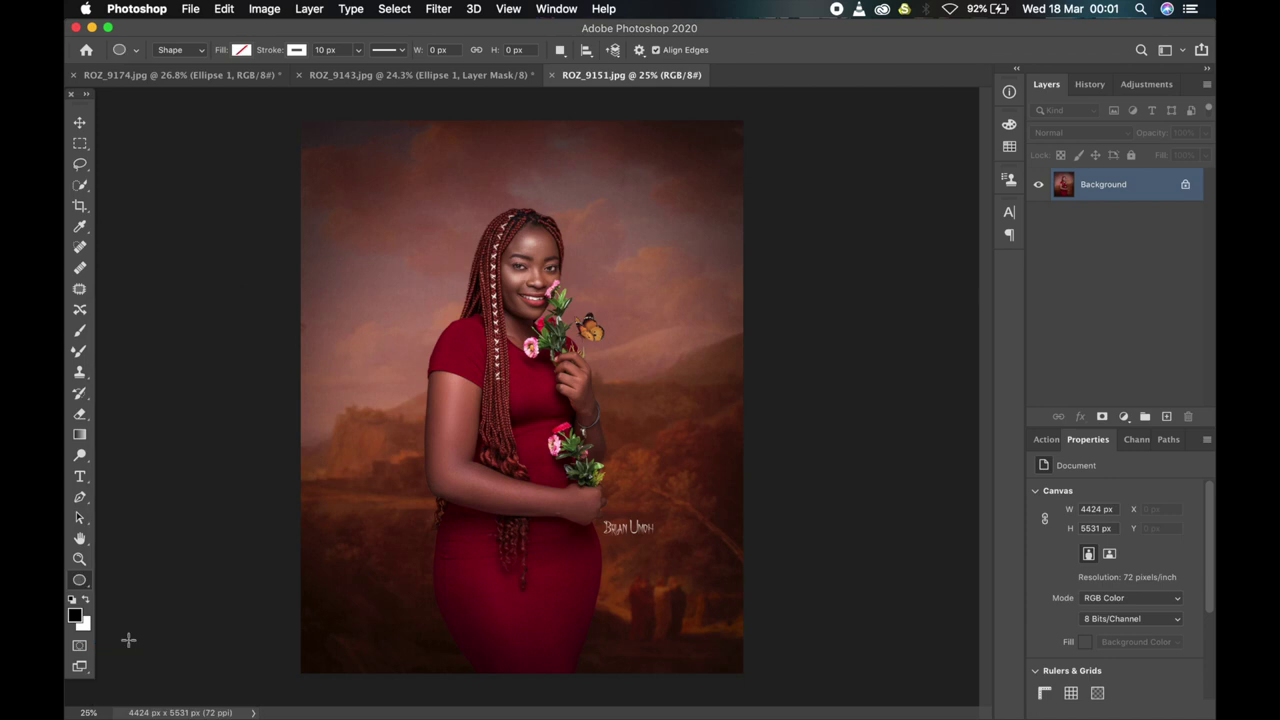
left_click(82, 582)
left_click(1168, 49)
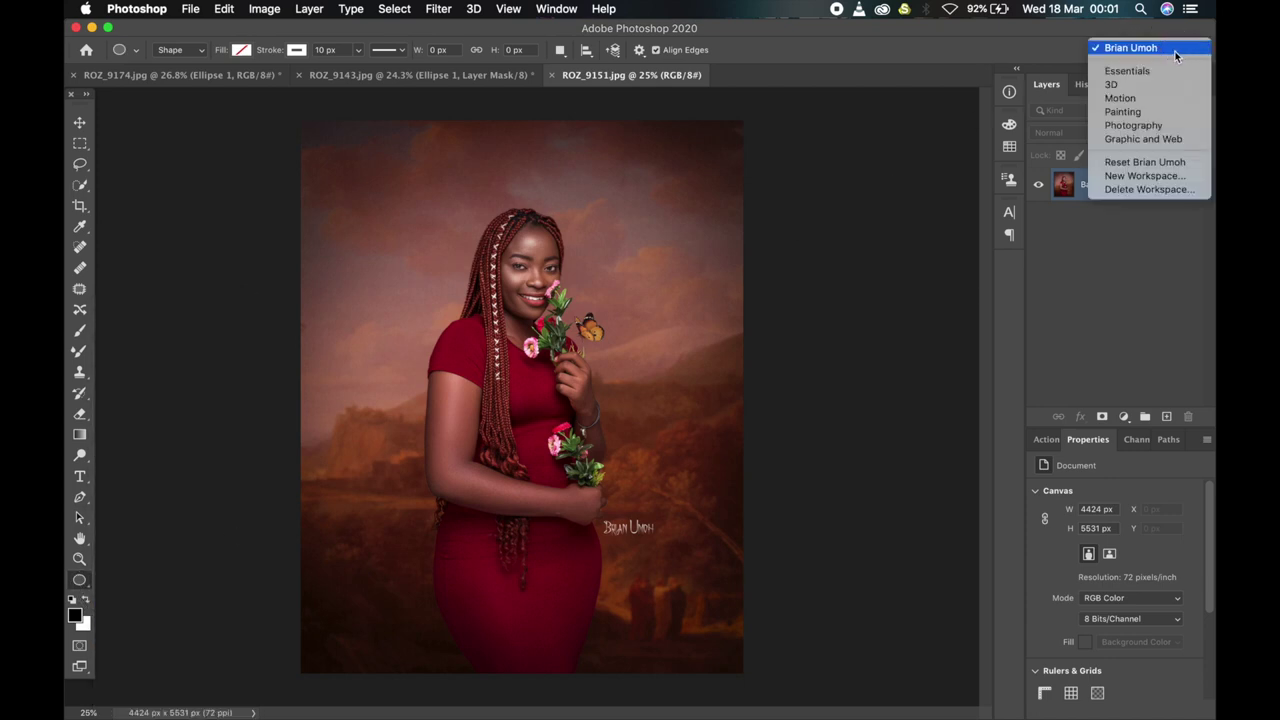
left_click(1128, 72)
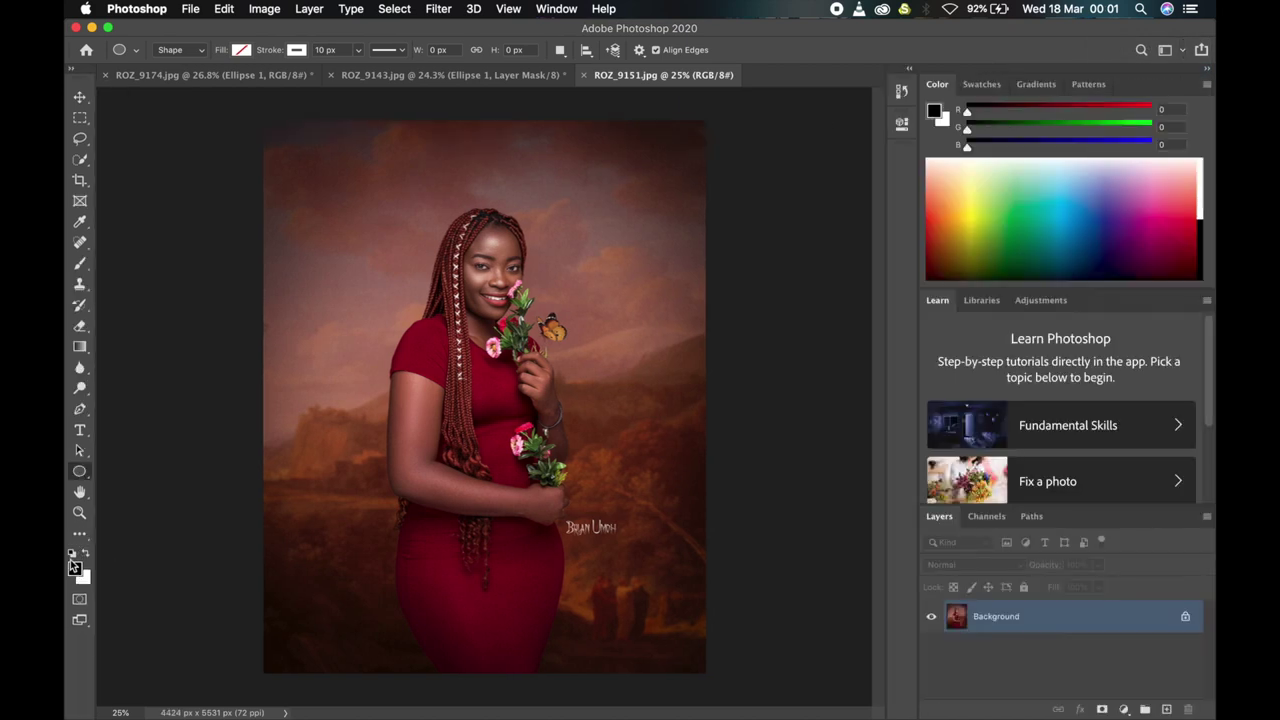
Pick the Ellipse Tool from the shape tools flyout after briefly trying the Rectangle Tool
left_click(79, 471)
left_click(115, 466)
left_click(81, 473)
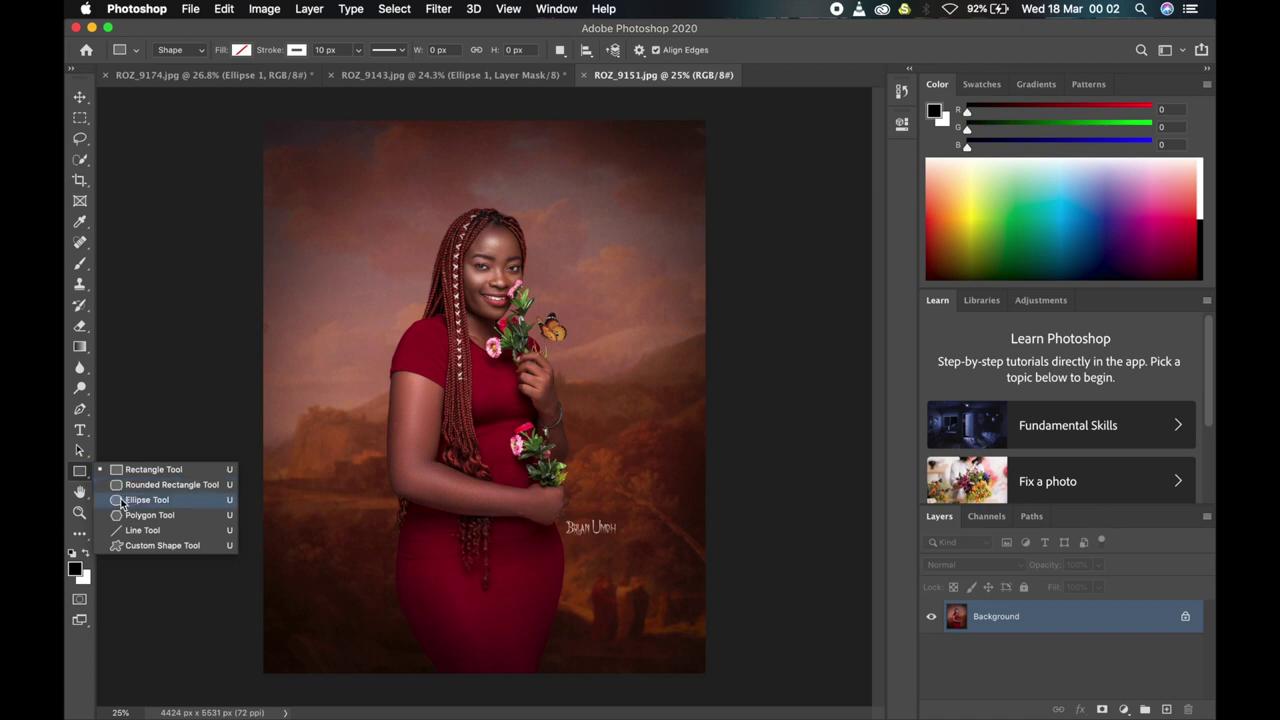
left_click(126, 500)
left_click(82, 474)
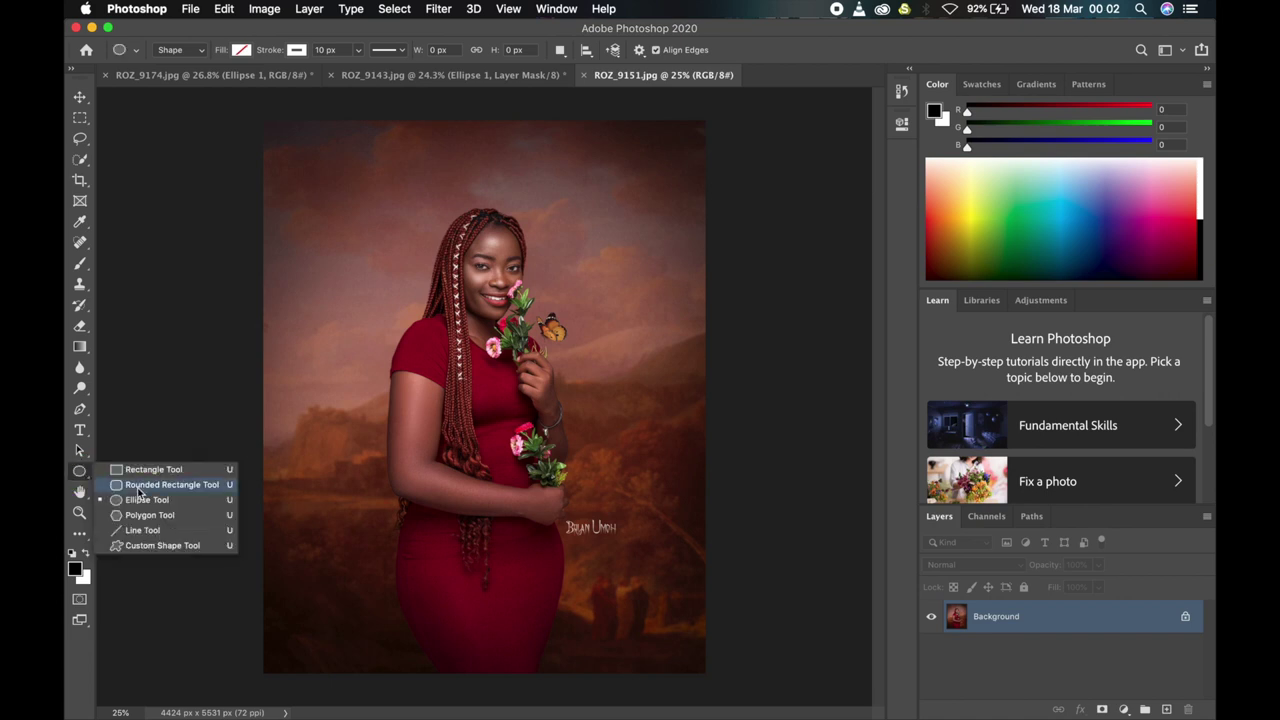
left_click(147, 500)
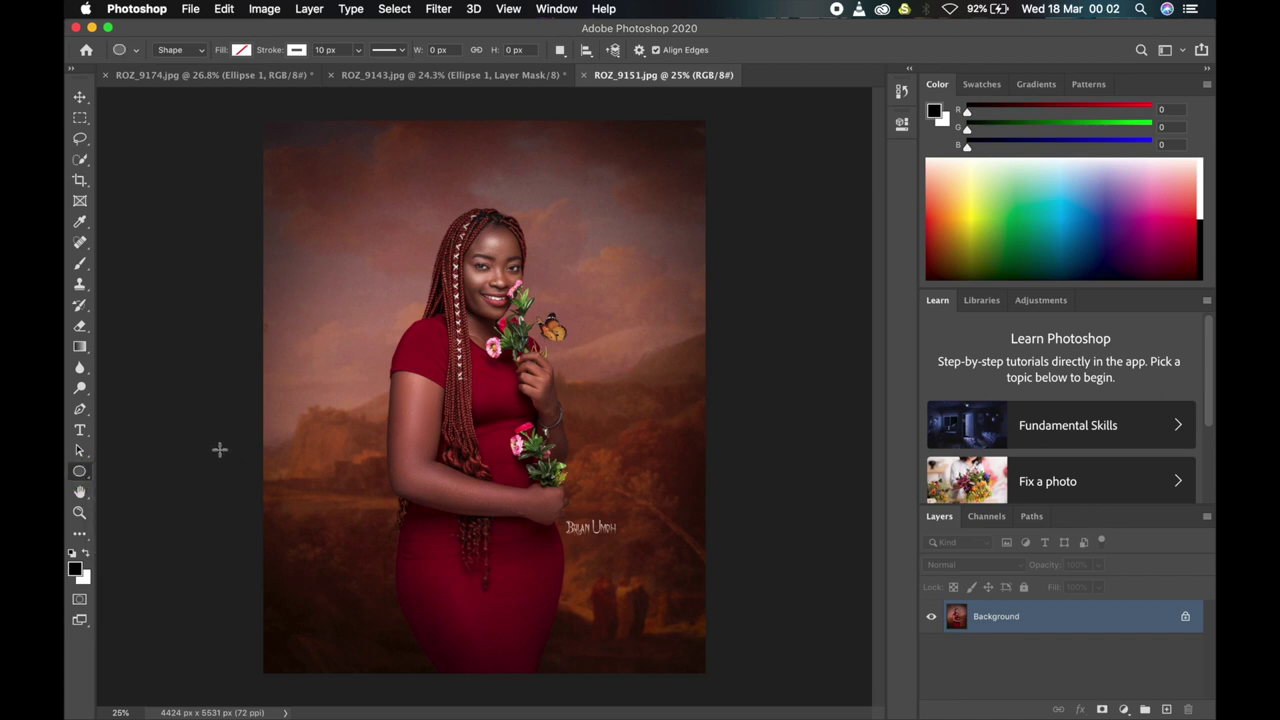
Return to the Ellipse Tool with U and restore the custom workspace layout
left_click(87, 264)
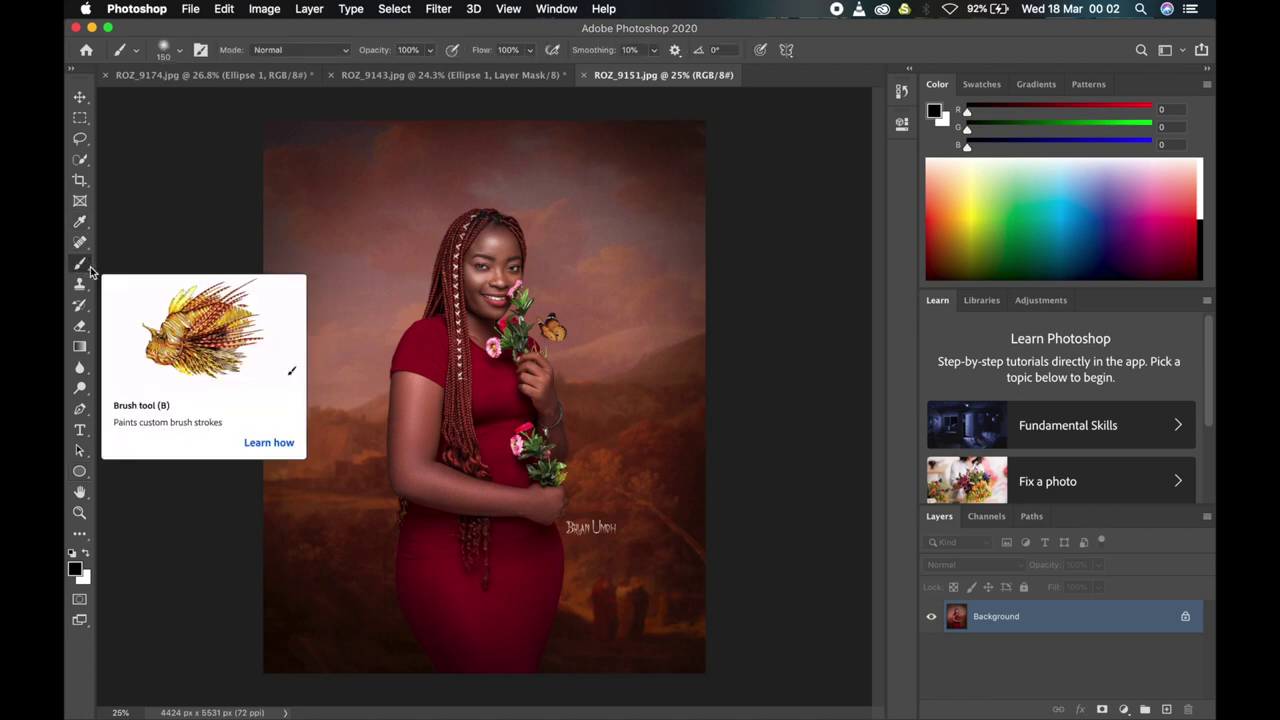
key("u")
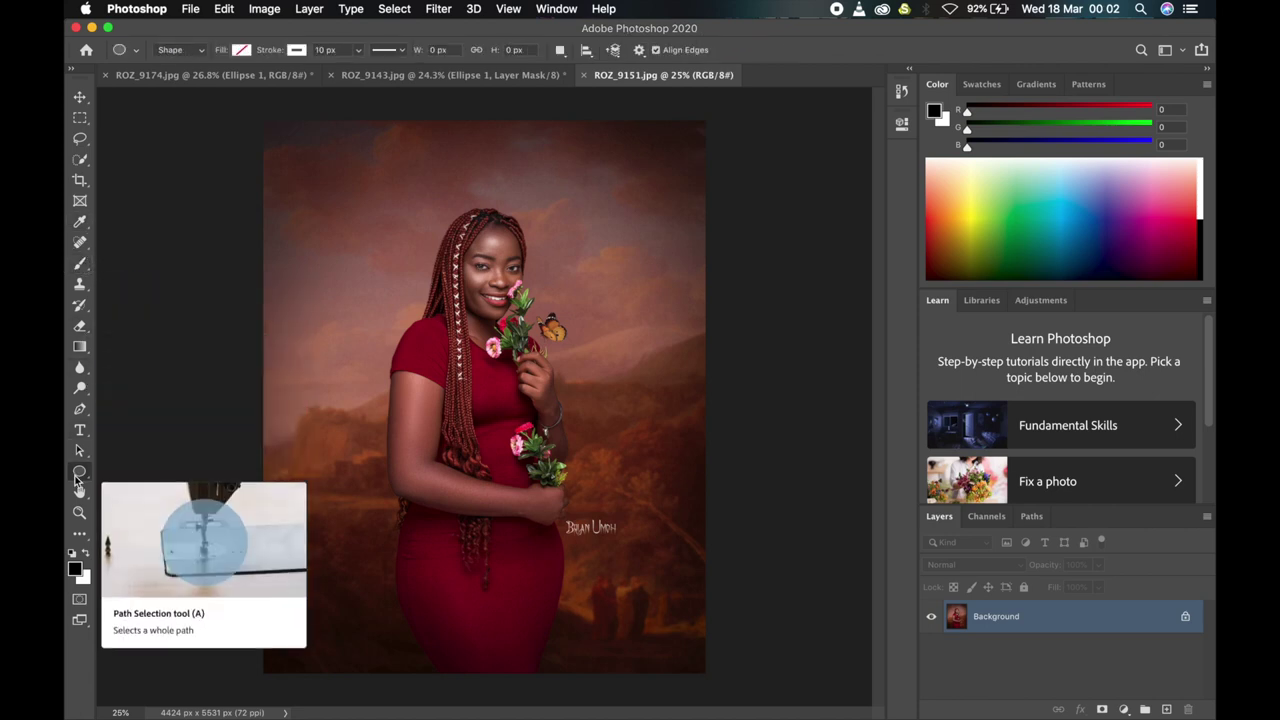
left_click(1185, 52)
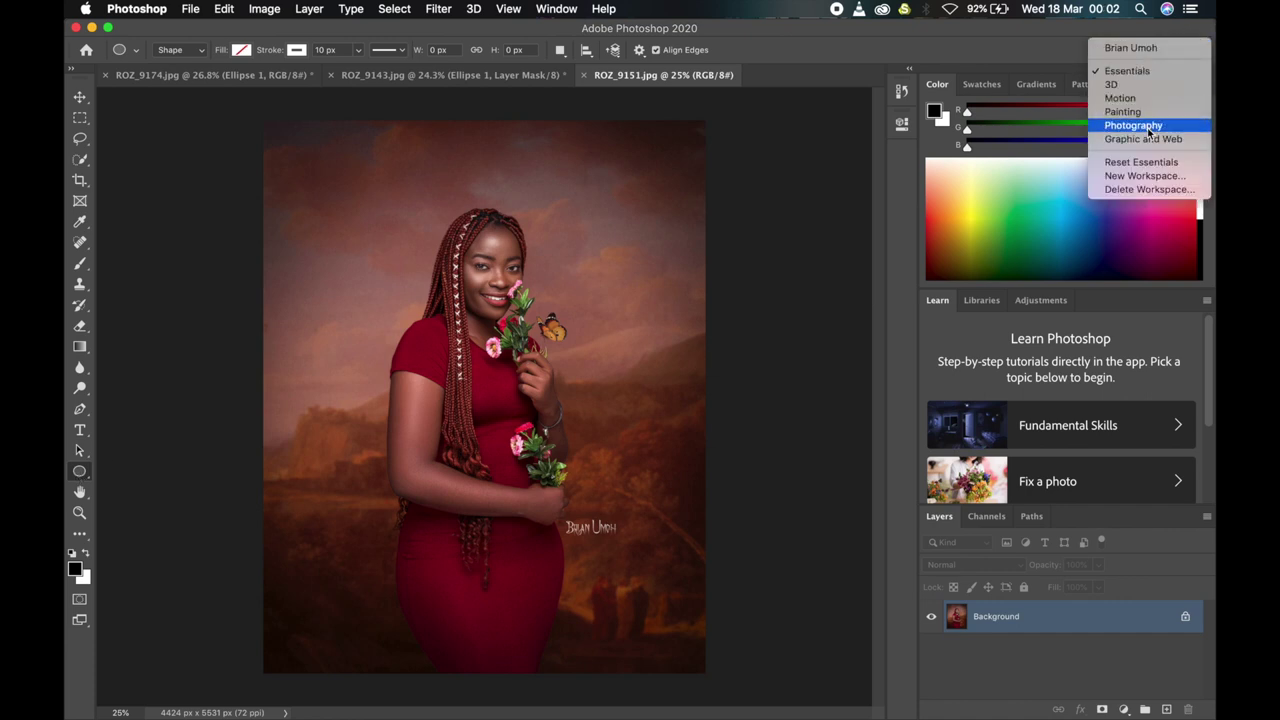
left_click(1130, 48)
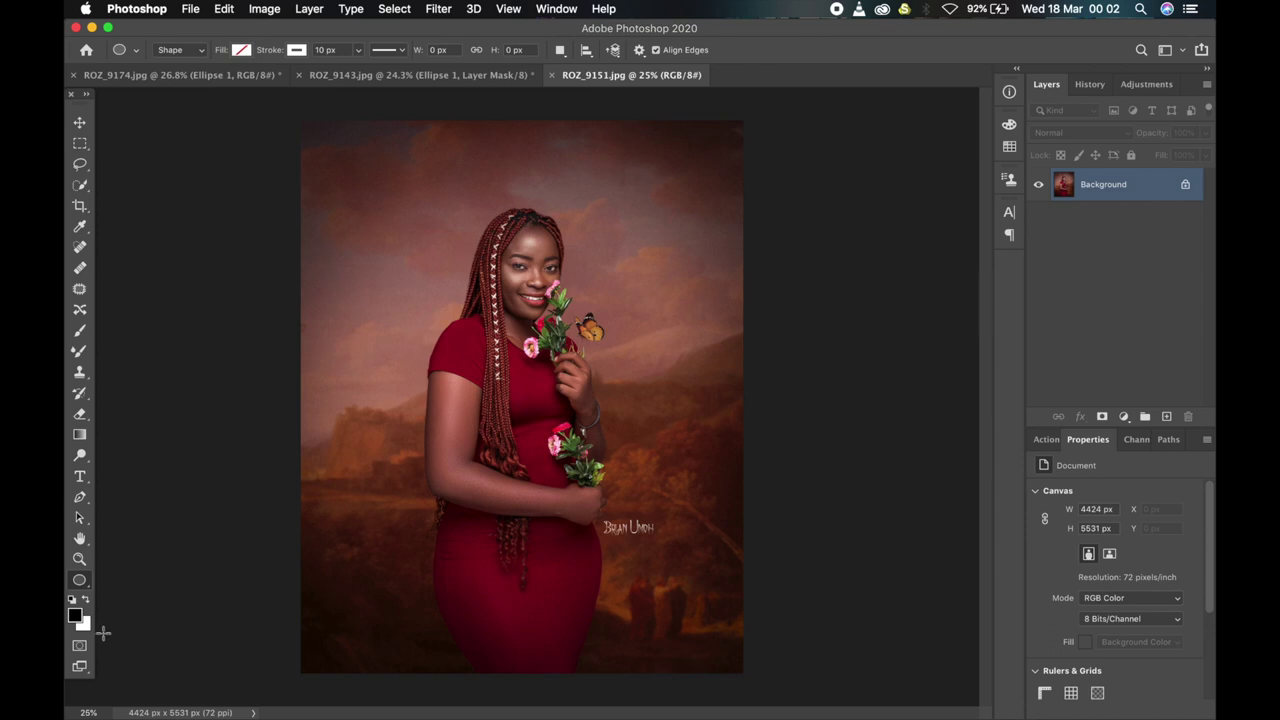
Swap colours so white (ffffff) is the foreground, confirming it in the Color Picker
key("x")
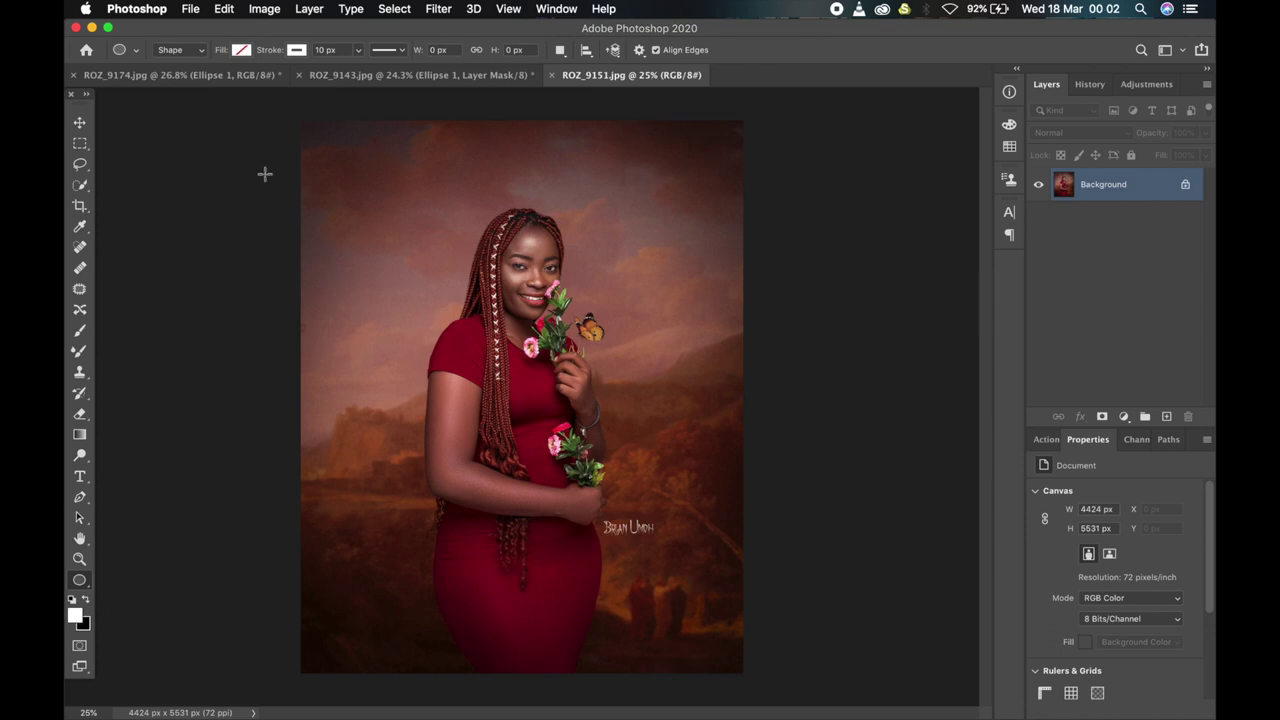
left_click(75, 617)
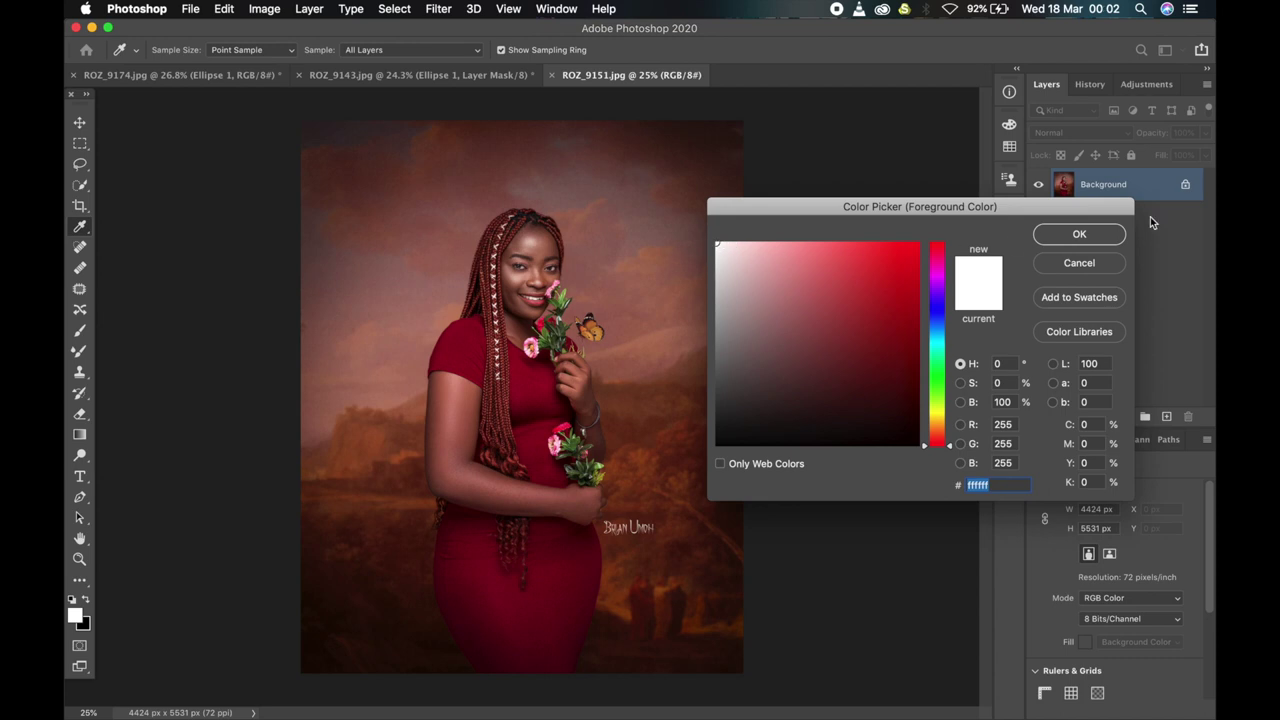
left_click(1062, 236)
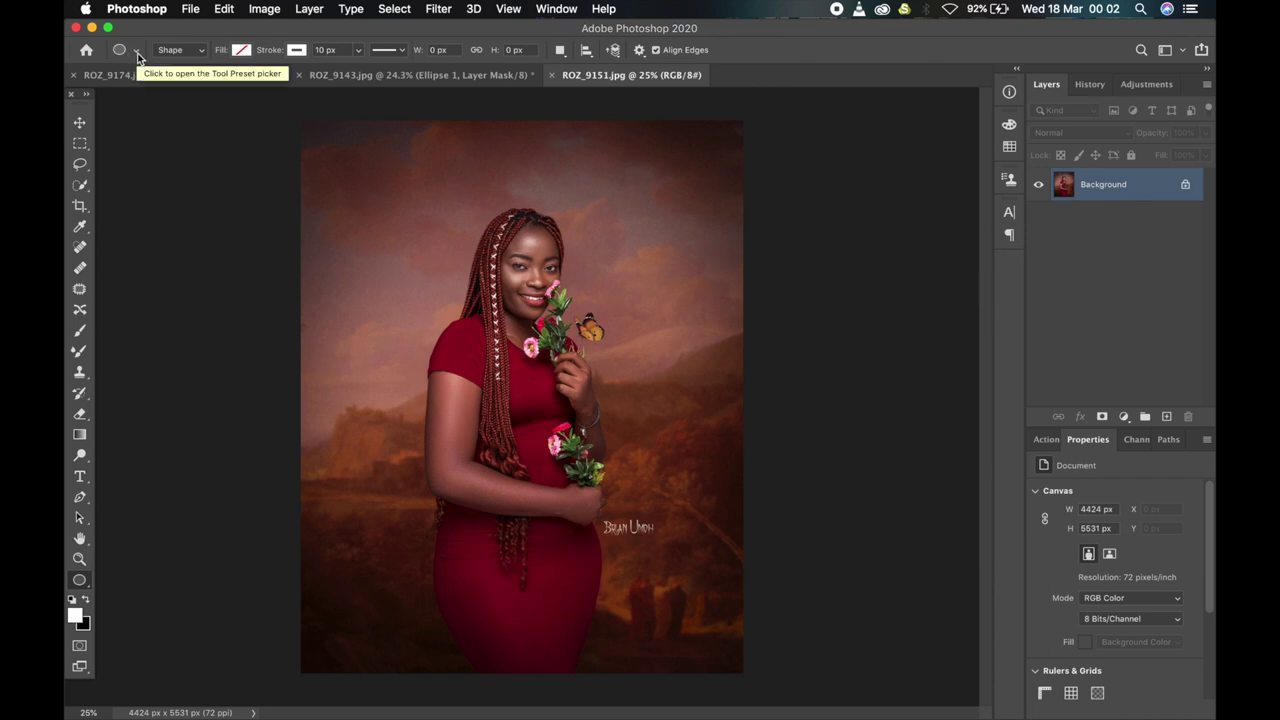
Set the Ellipse tool to Shape mode with no fill, white stroke, 10 px width and a solid line
left_click(196, 52)
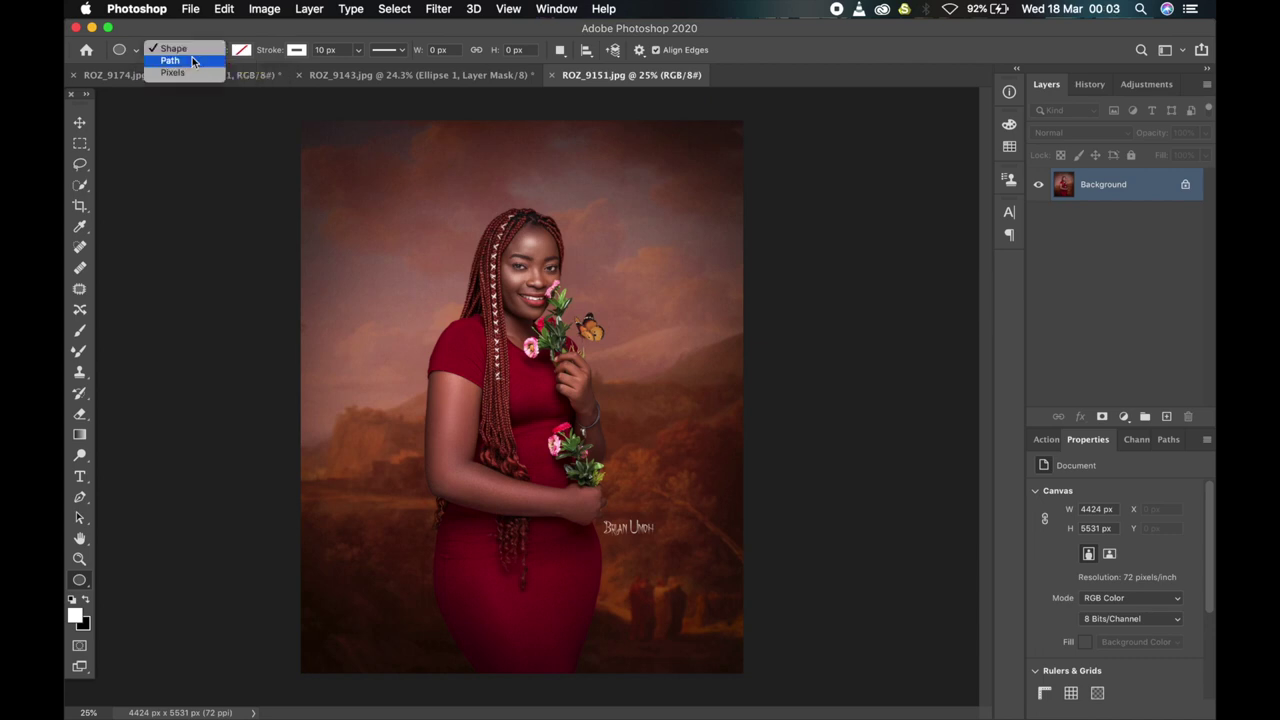
left_click(186, 49)
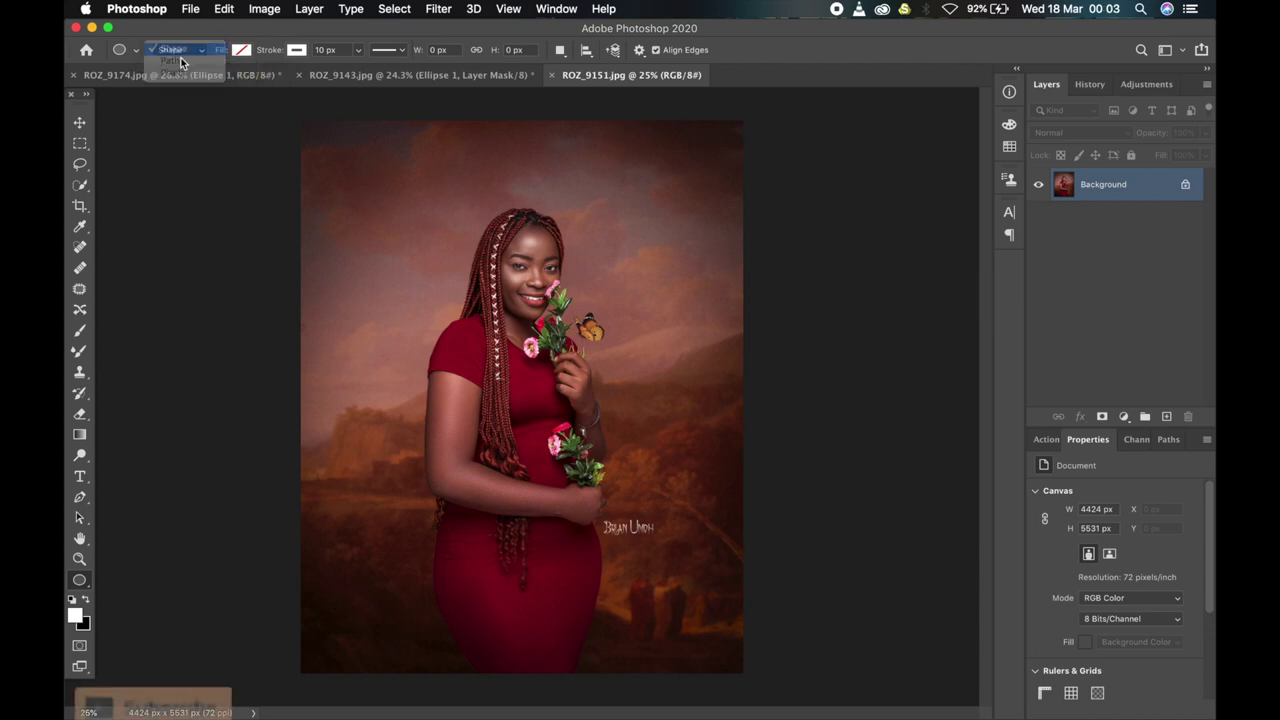
left_click(243, 51)
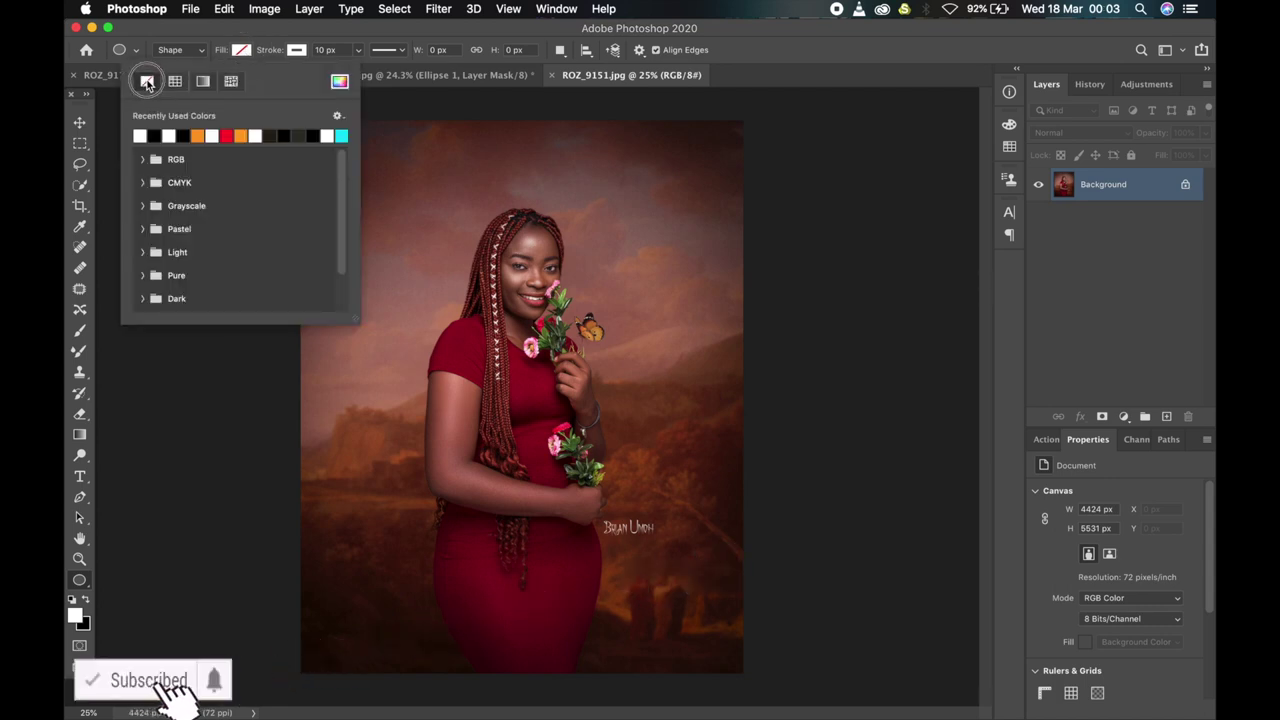
left_click(297, 49)
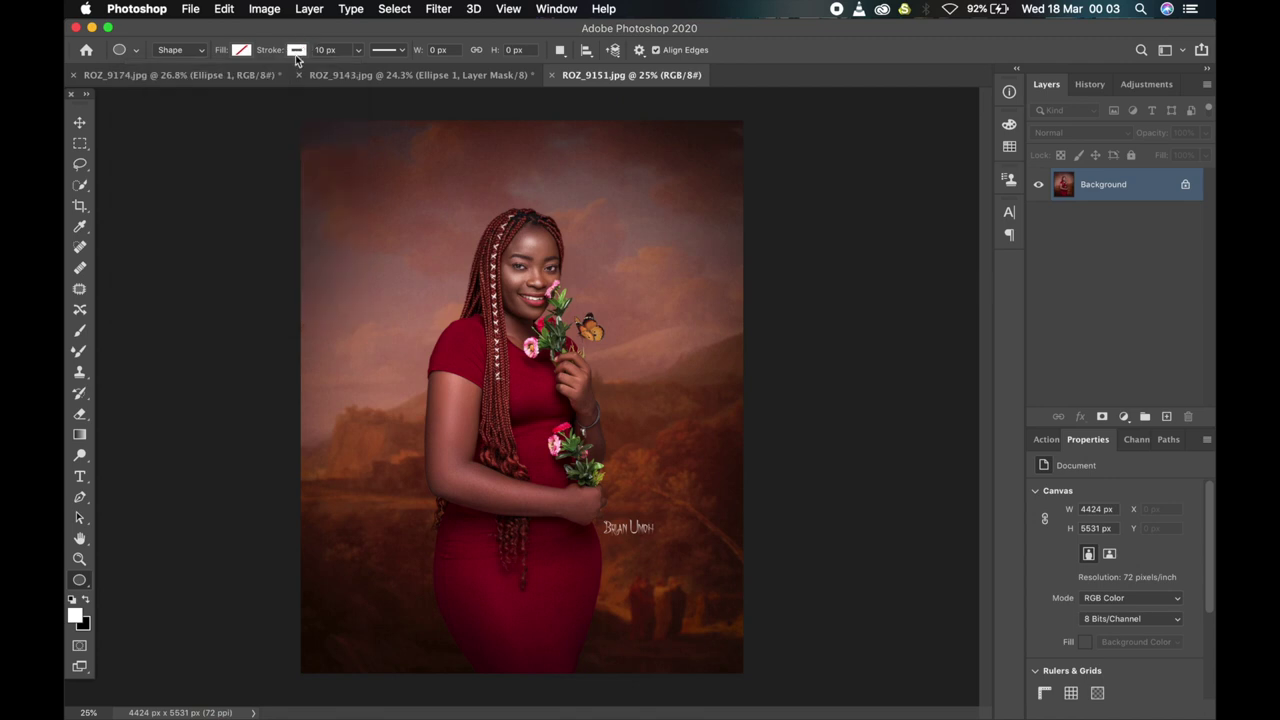
left_click(297, 49)
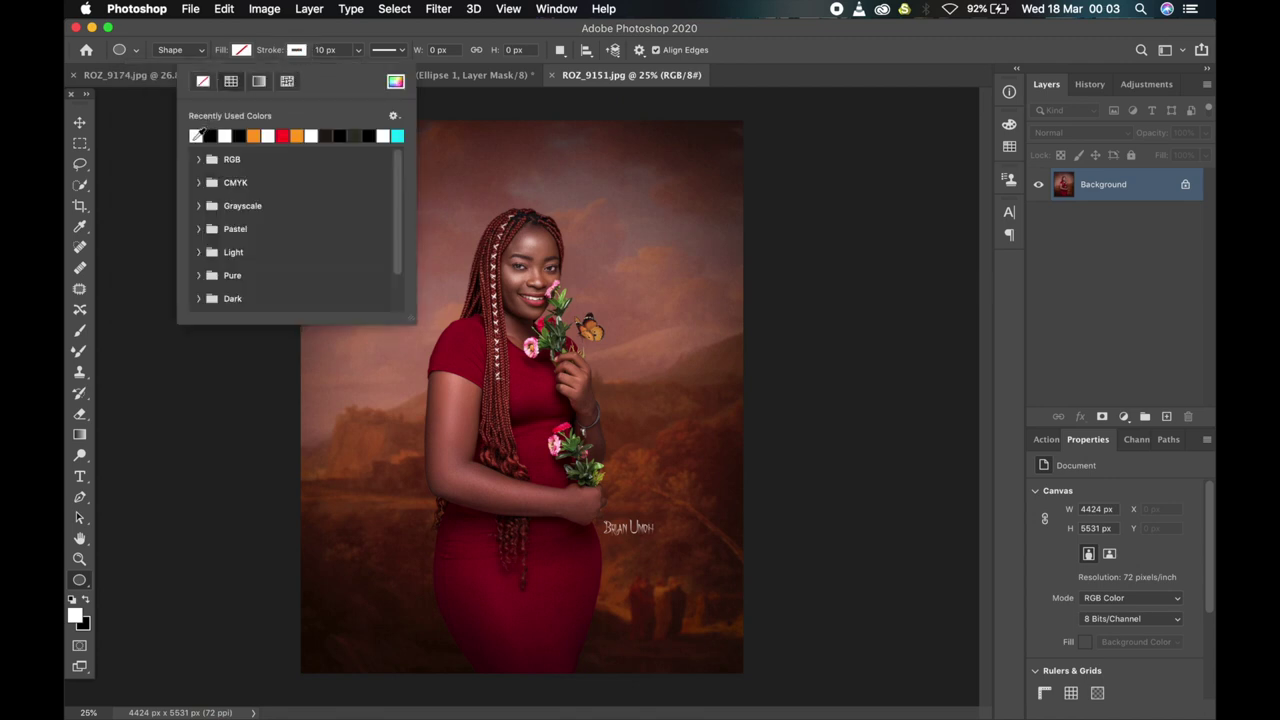
left_click(355, 33)
left_click(357, 50)
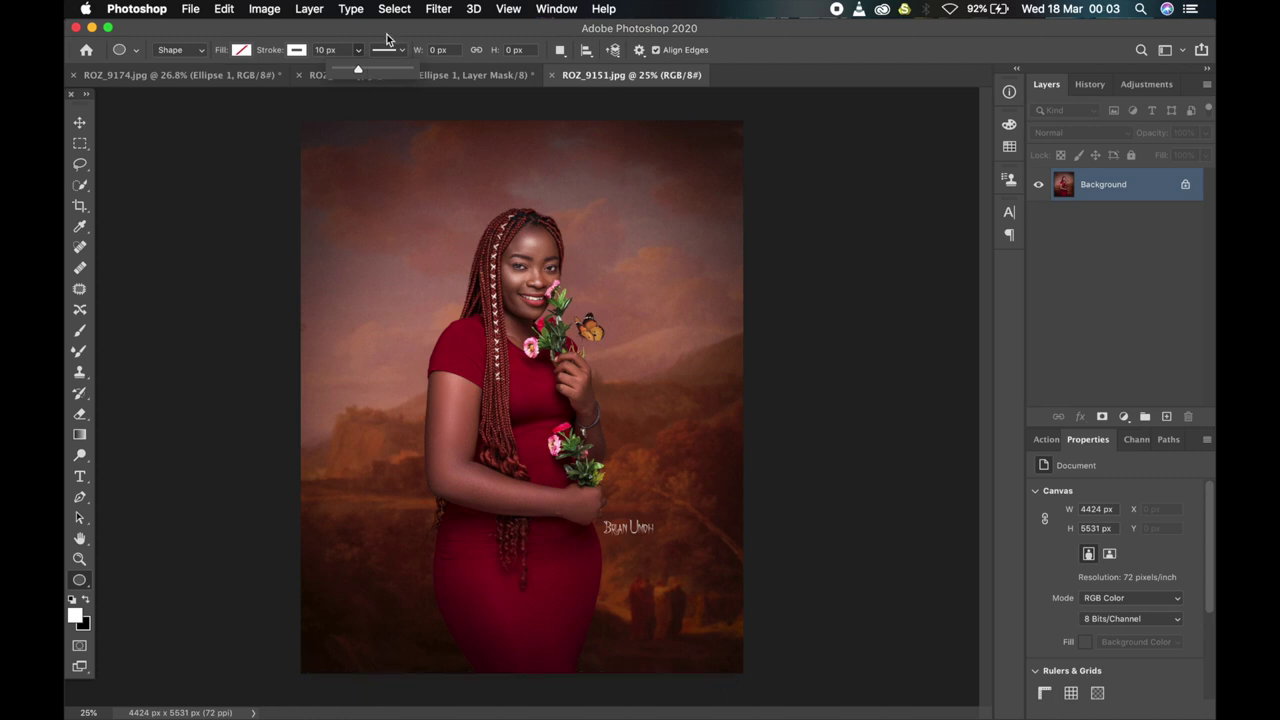
left_click(386, 38)
left_click(400, 50)
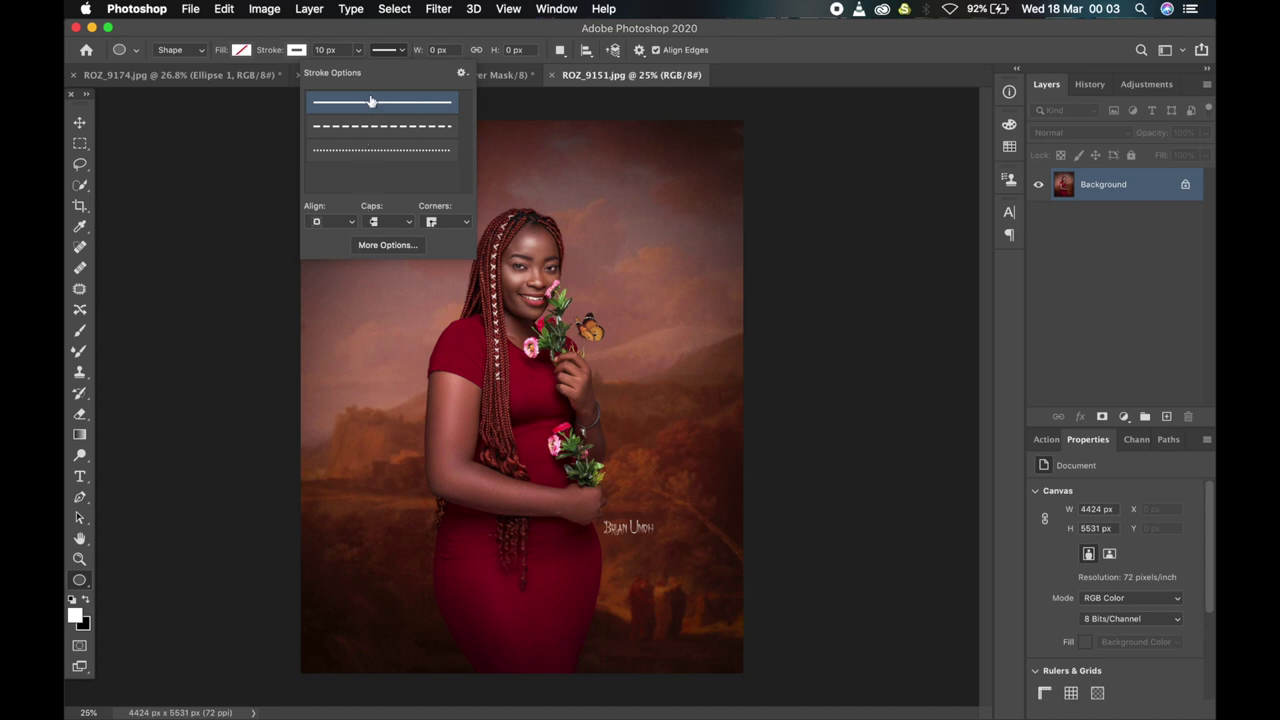
left_click(427, 30)
Zoom on the head and draw a 1196 × 313 px white ellipse ring above her hair
scroll(477, 197, "up", 1)
scroll(477, 197, "up", 5)
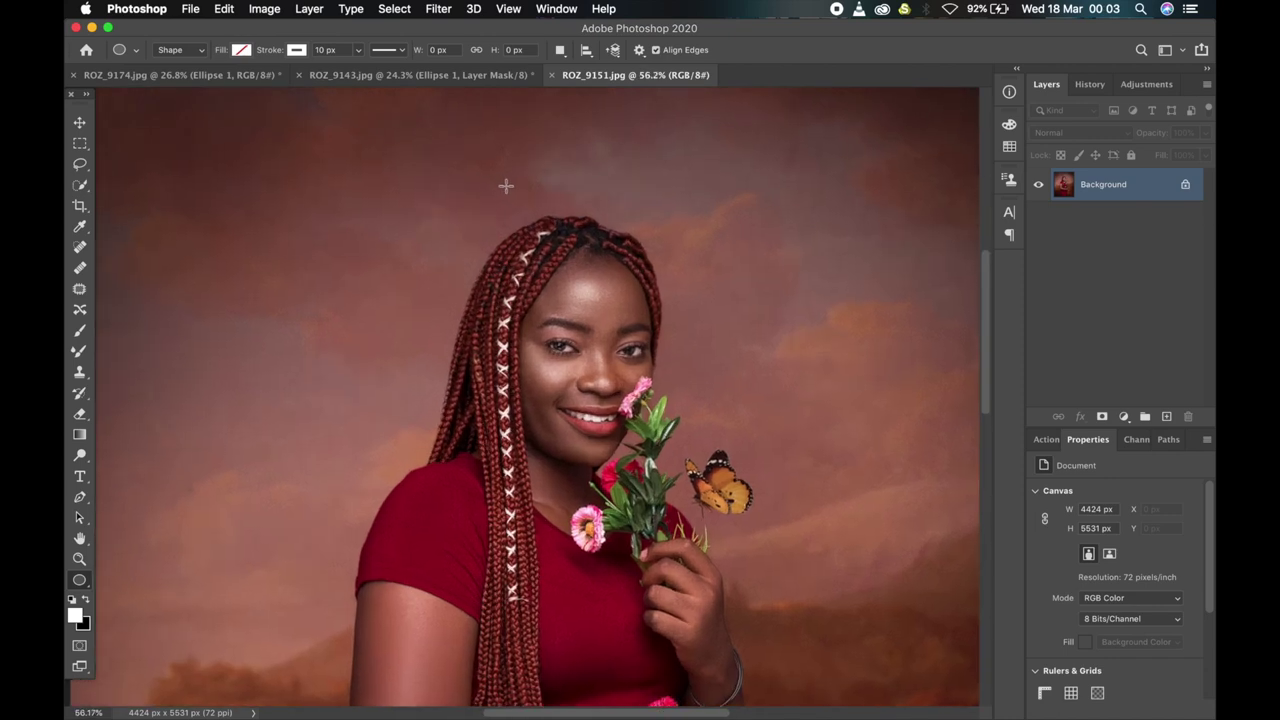
scroll(503, 187, "down", 1)
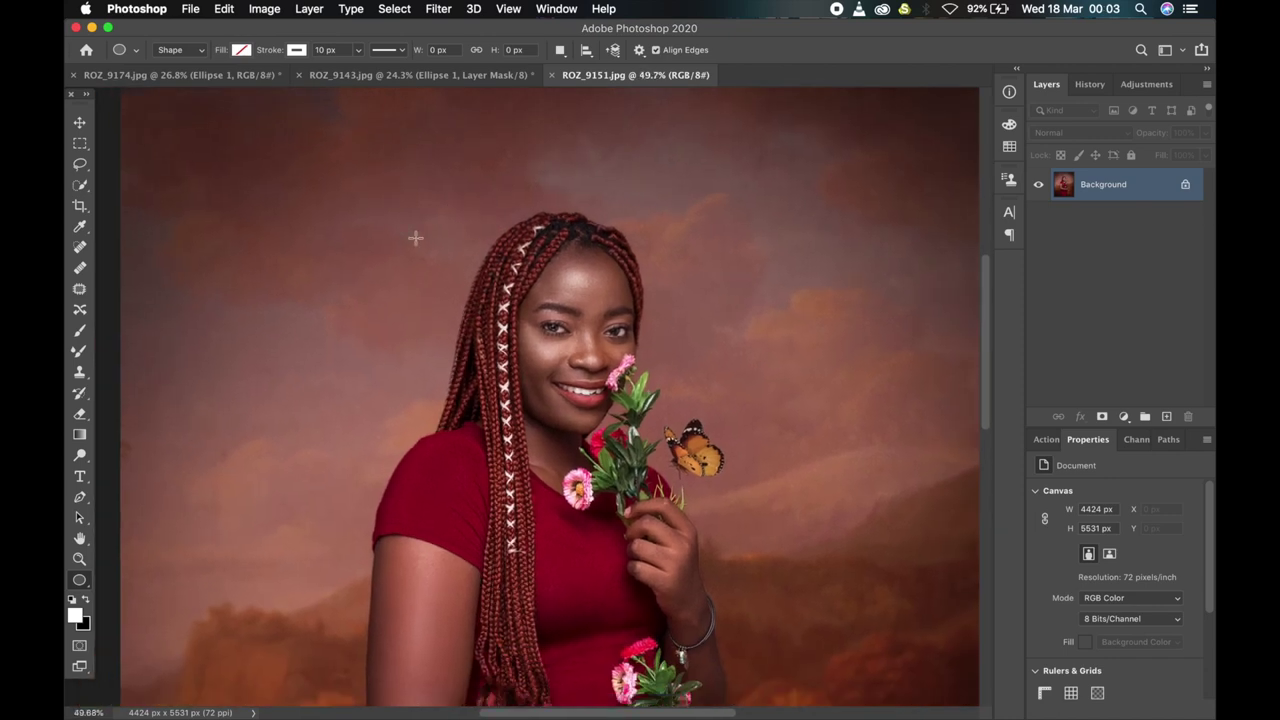
left_click_drag(447, 186, 681, 248)
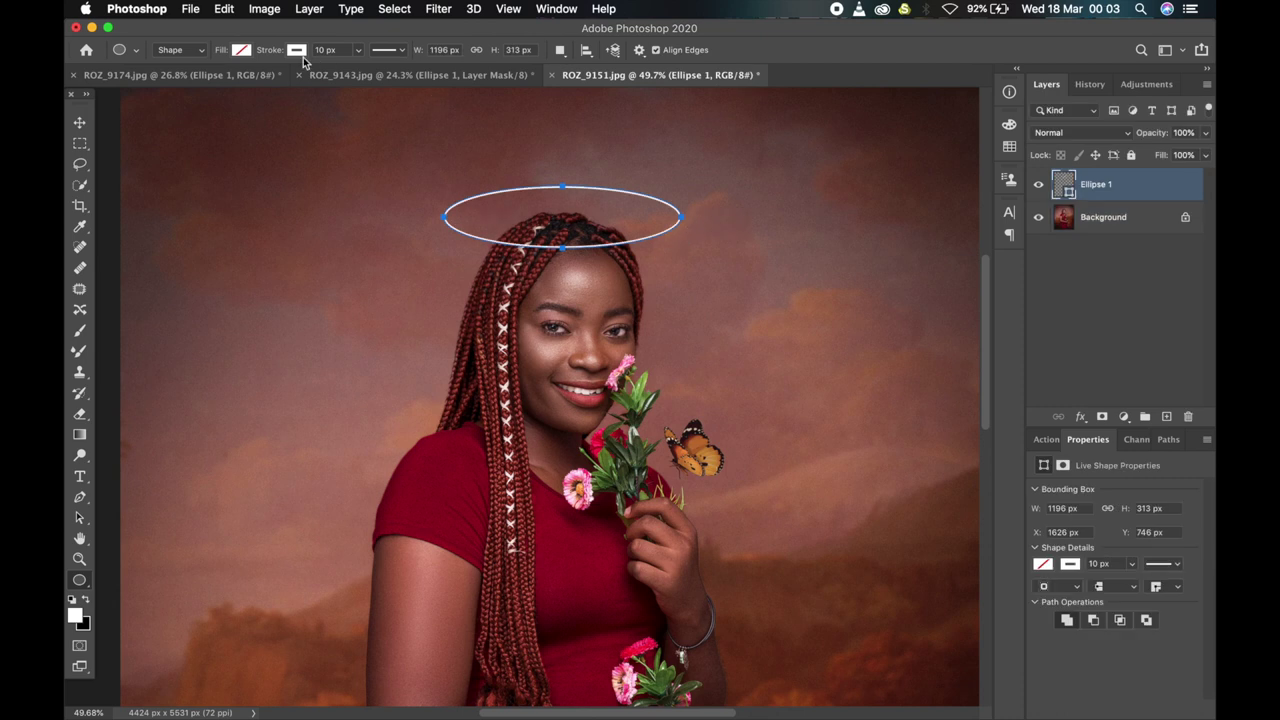
left_click(359, 52)
key("Return")
Add an Outer Glow to the Ellipse 1 layer and set its colour to orange fda002
double_click(1030, 300)
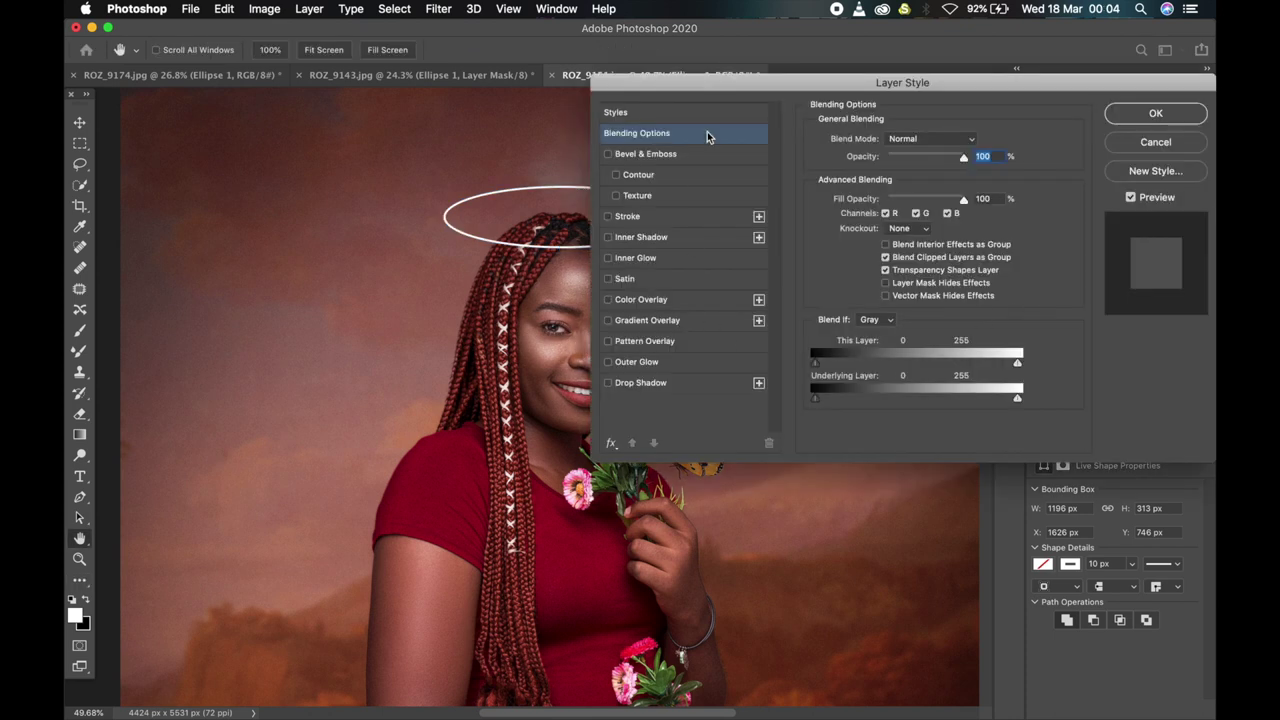
left_click_drag(766, 90, 893, 83)
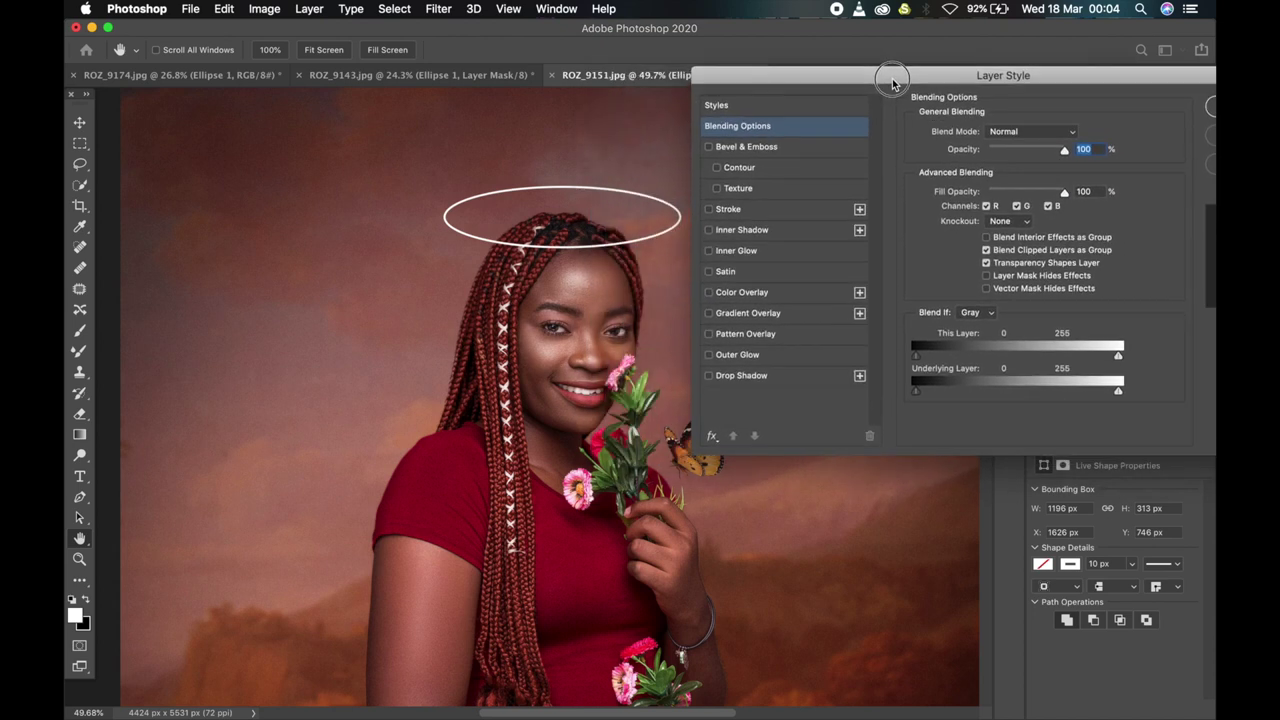
left_click(740, 355)
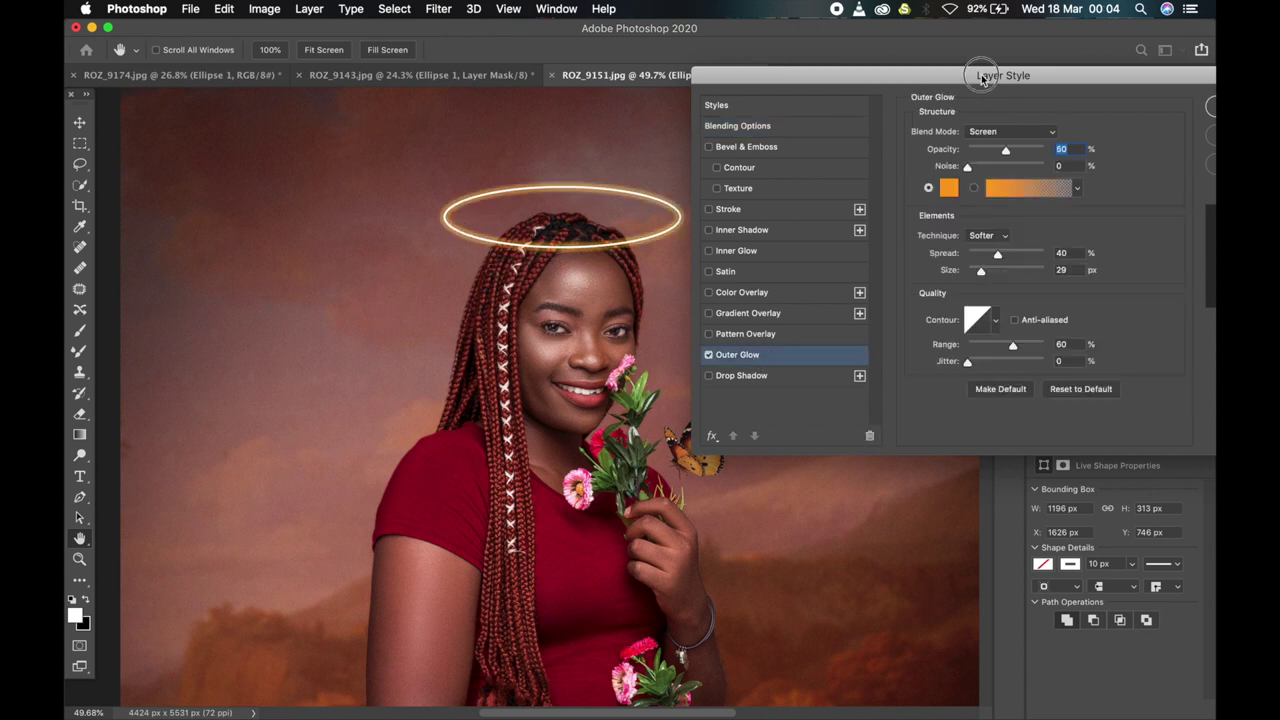
left_click_drag(986, 77, 995, 71)
left_click(960, 182)
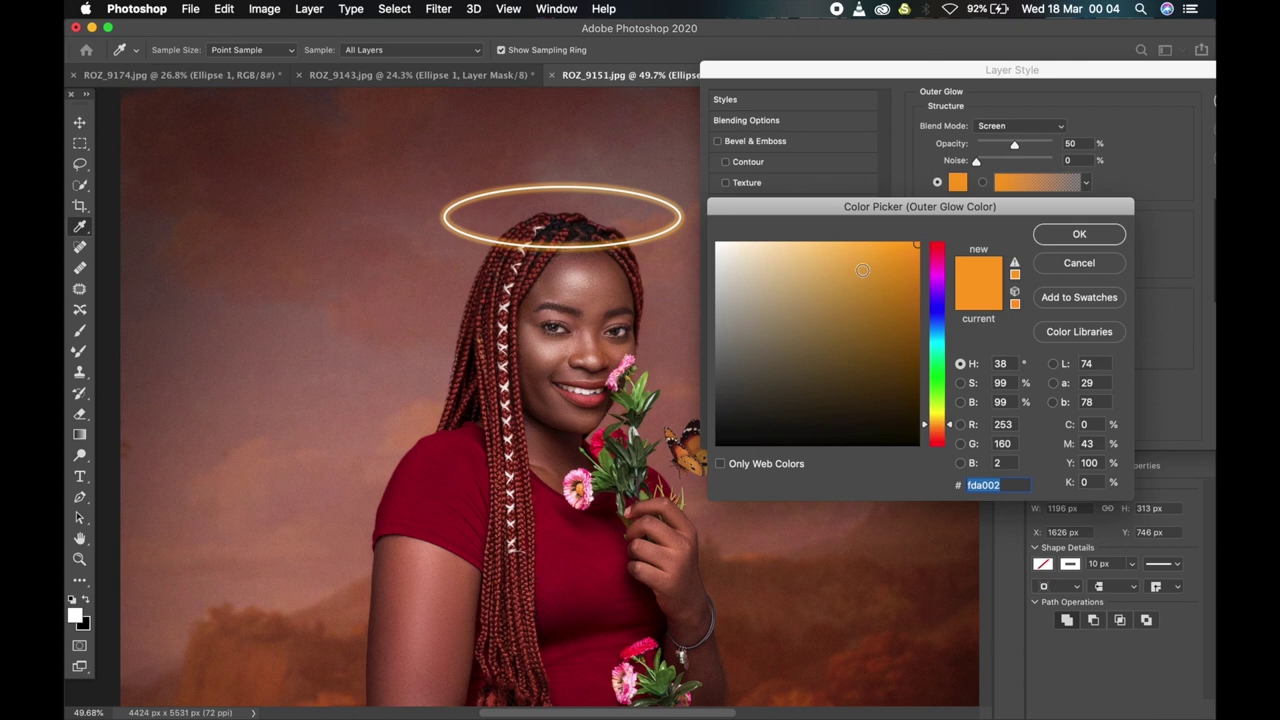
left_click_drag(950, 428, 958, 372)
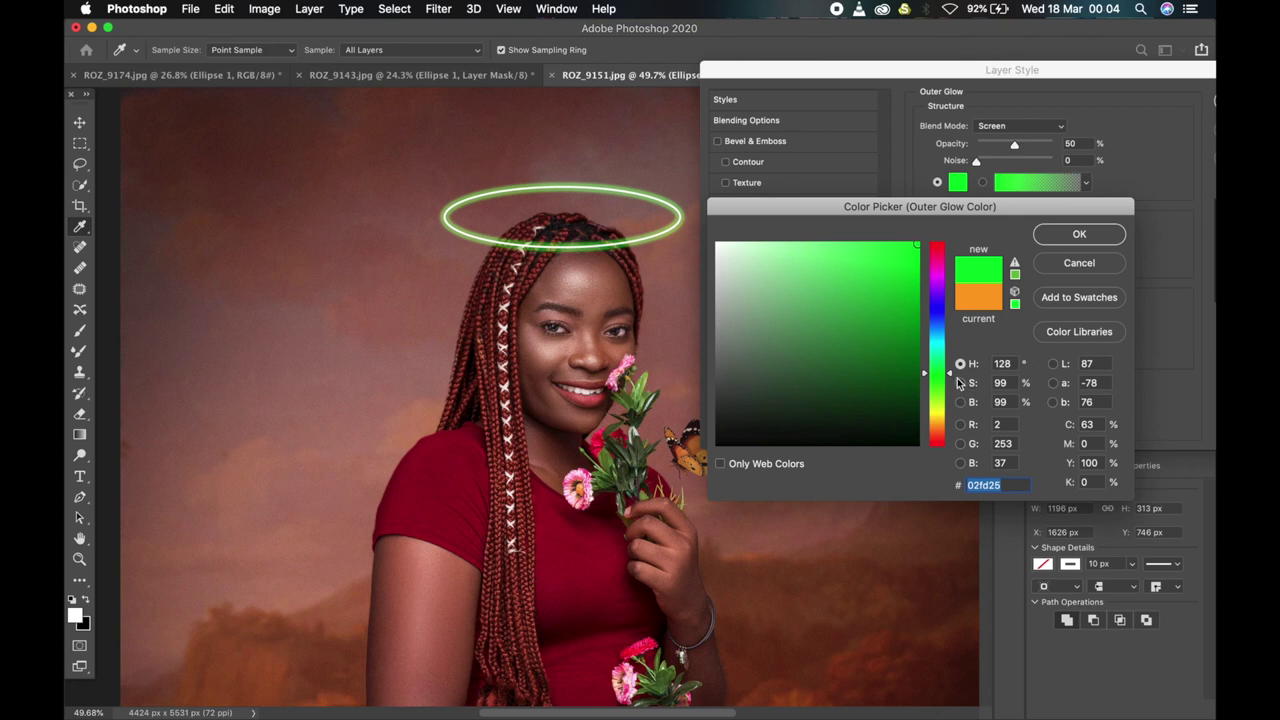
left_click_drag(955, 375, 953, 425)
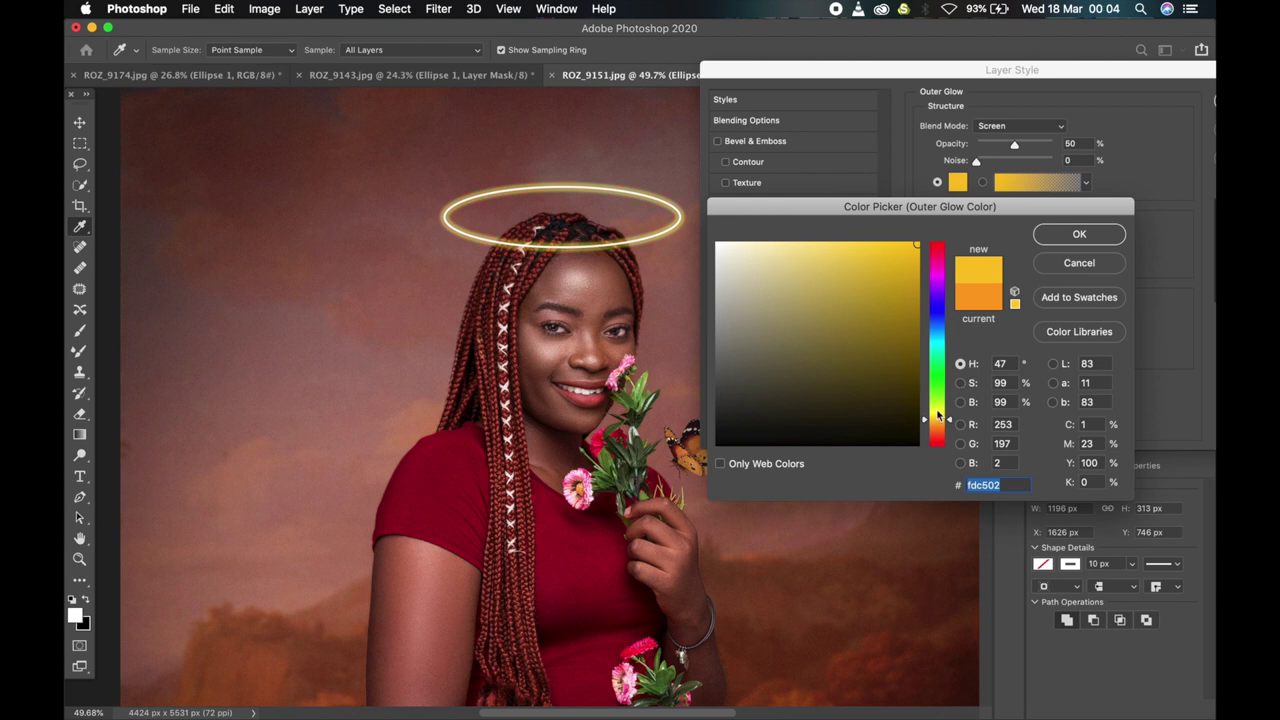
left_click(985, 305)
Confirm the orange glow colour and keep the outer glow's blend mode on Screen
left_click(1042, 241)
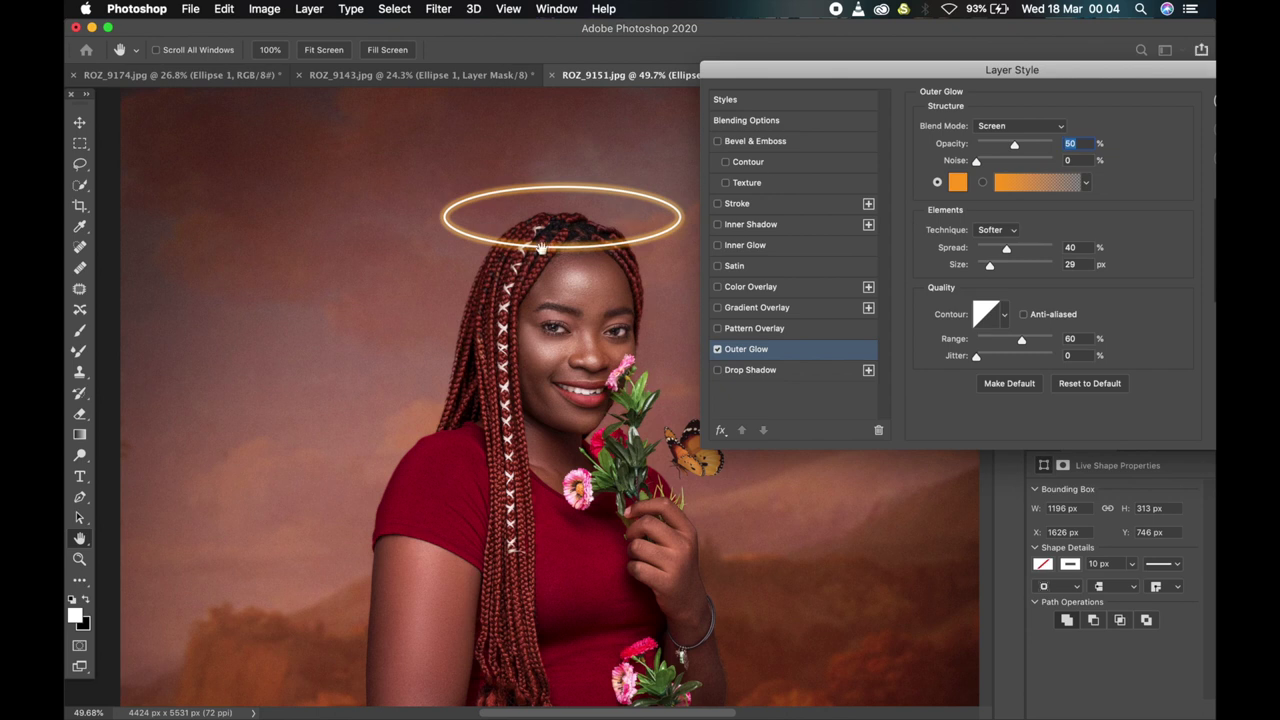
left_click(1014, 128)
left_click(1014, 128)
left_click(1014, 128)
left_click(1014, 128)
left_click(1014, 128)
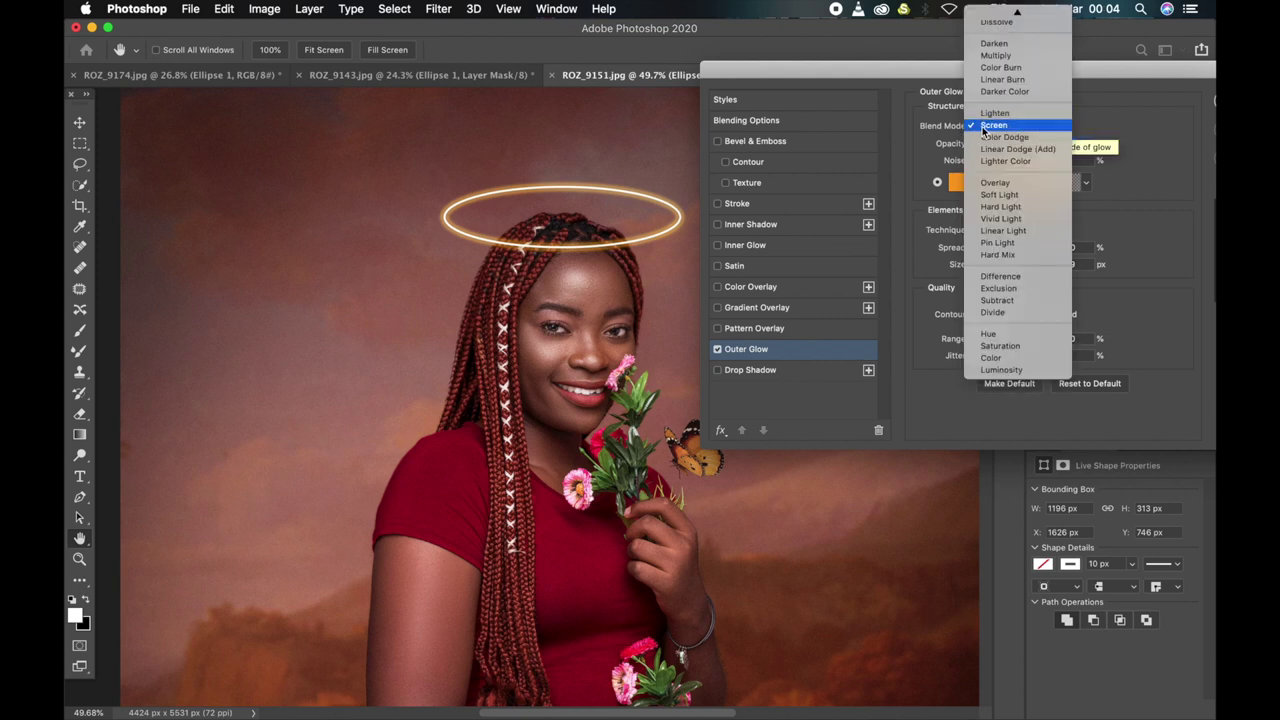
left_click(983, 128)
left_click(983, 128)
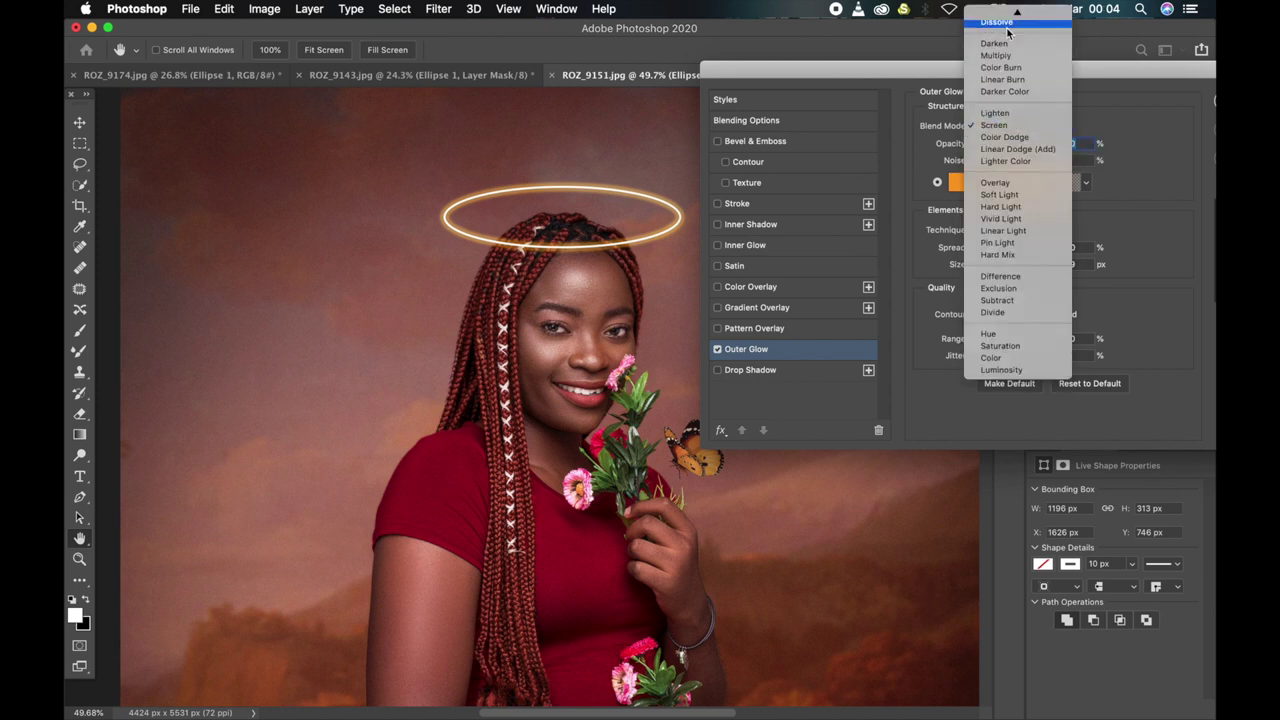
left_click(925, 133)
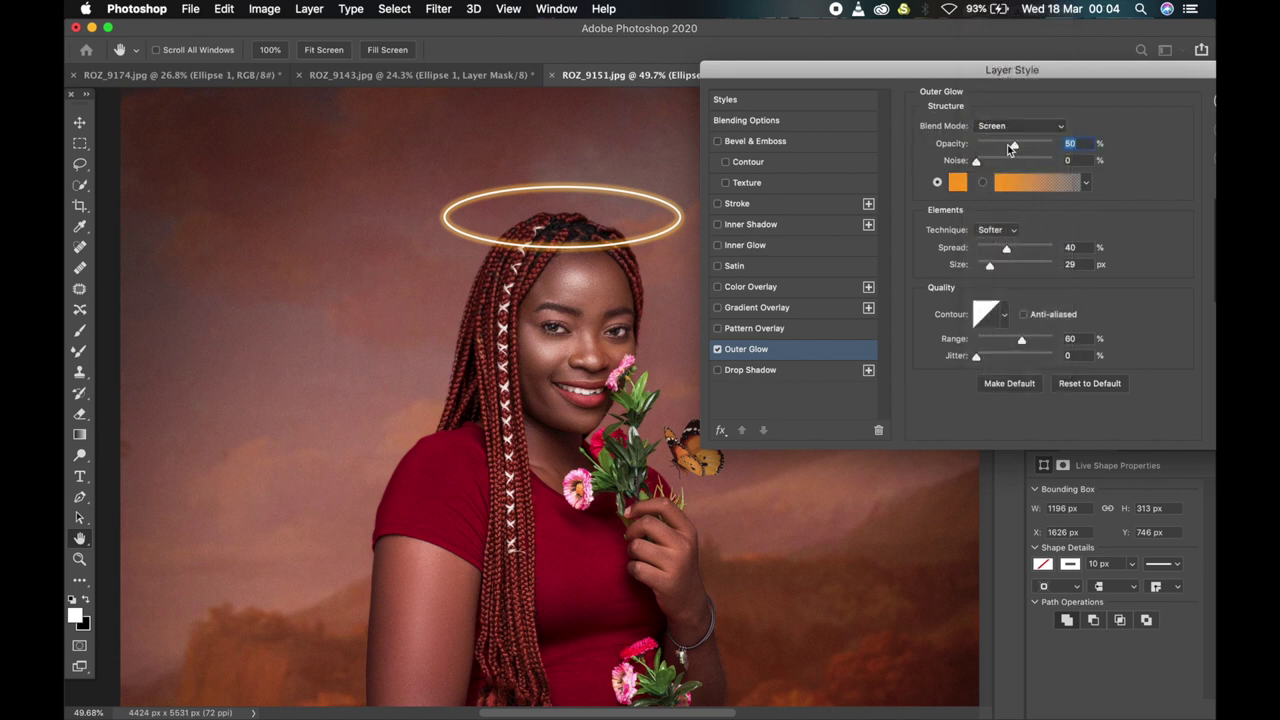
Set the outer glow to 53% opacity, 46% spread, 40 px size and 81% range
mouse_move(1016, 145)
left_mouse_down()
mouse_move(1074, 145)
mouse_move(913, 160)
mouse_move(1017, 156)
left_mouse_up()
mouse_move(1006, 252)
left_mouse_down()
mouse_move(988, 252)
mouse_move(1062, 251)
mouse_move(1000, 251)
mouse_move(1013, 251)
mouse_move(993, 272)
left_mouse_up()
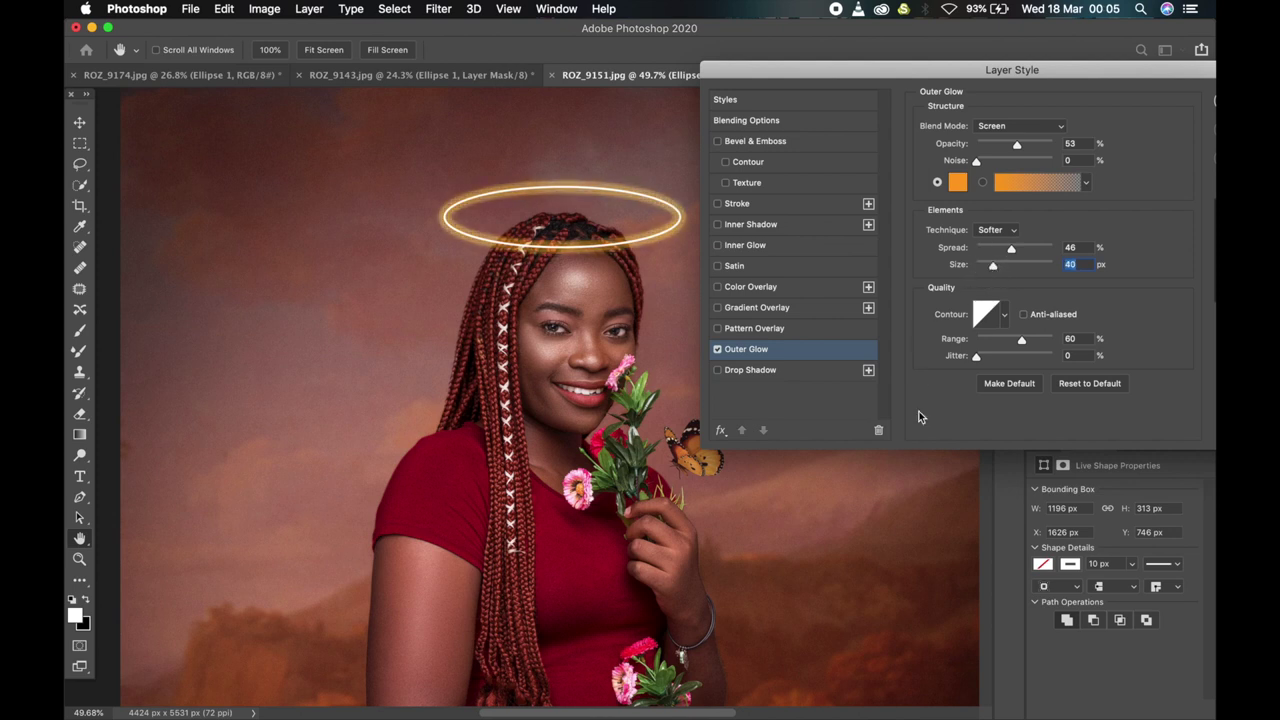
left_click_drag(1000, 345, 1039, 345)
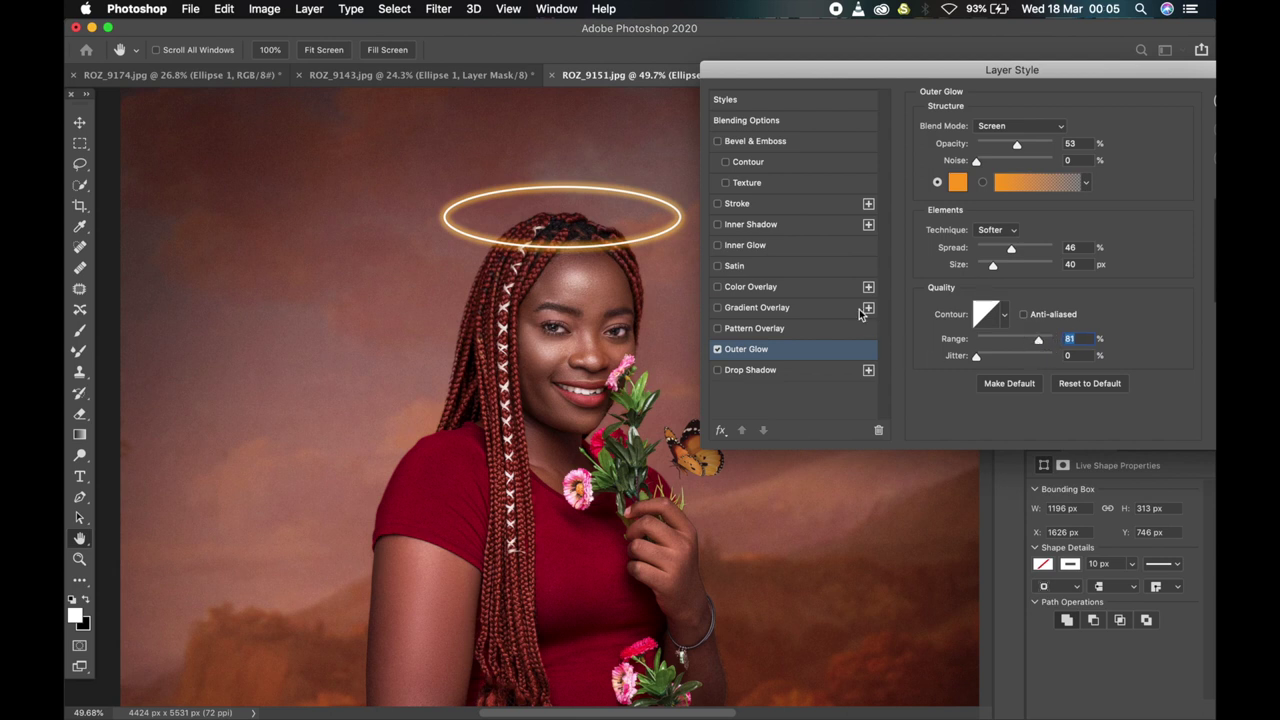
Enable Inner Glow in Multiply mode with the orange ff9d03 colour
left_click(743, 250)
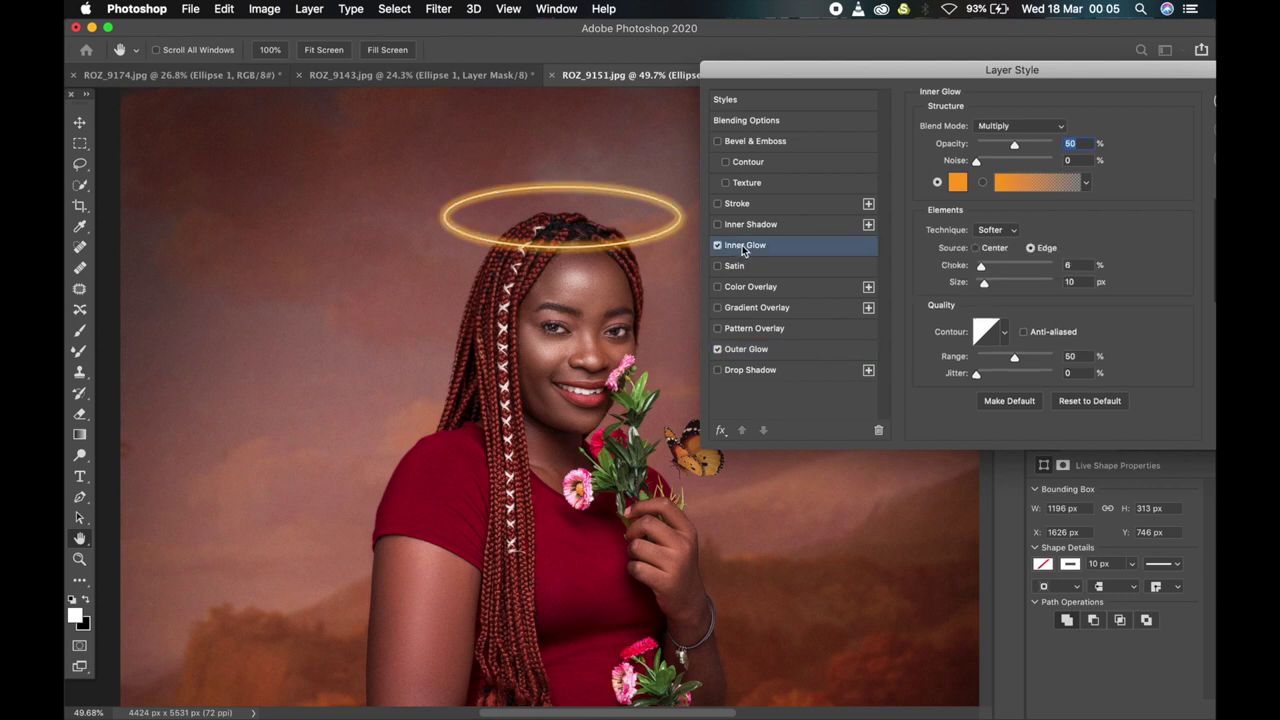
left_click(986, 128)
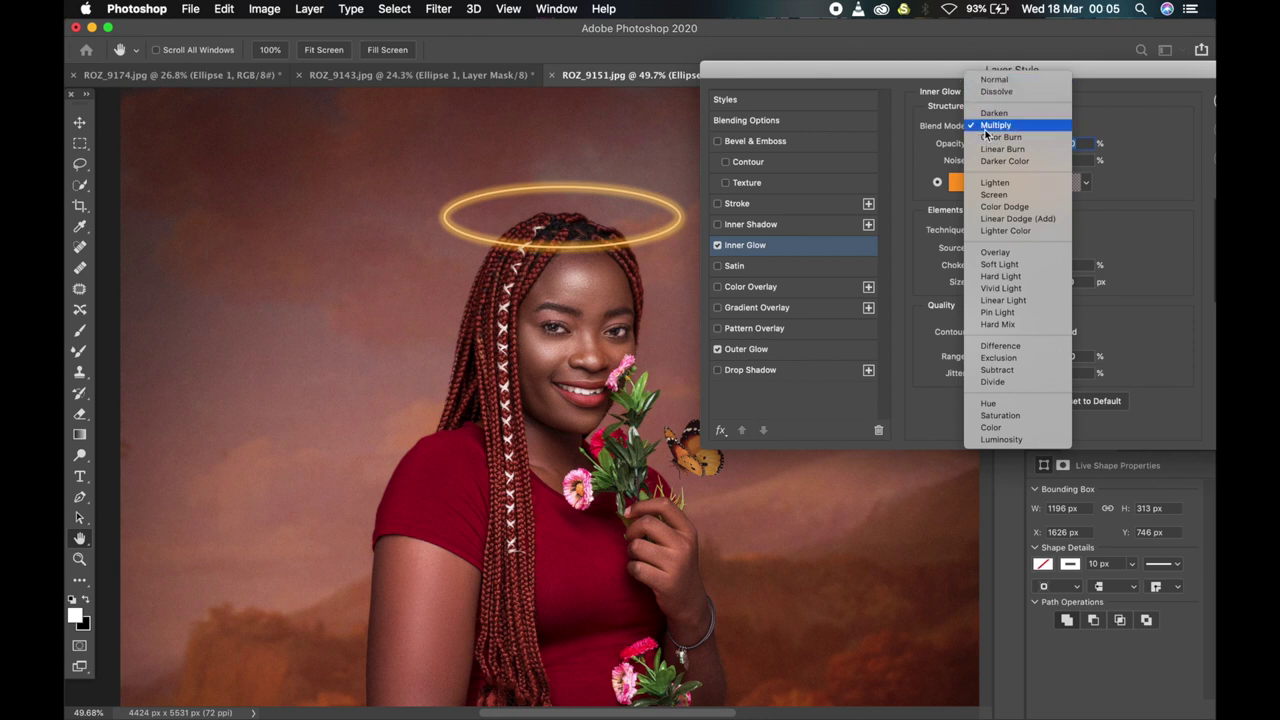
left_click(994, 125)
left_click(958, 184)
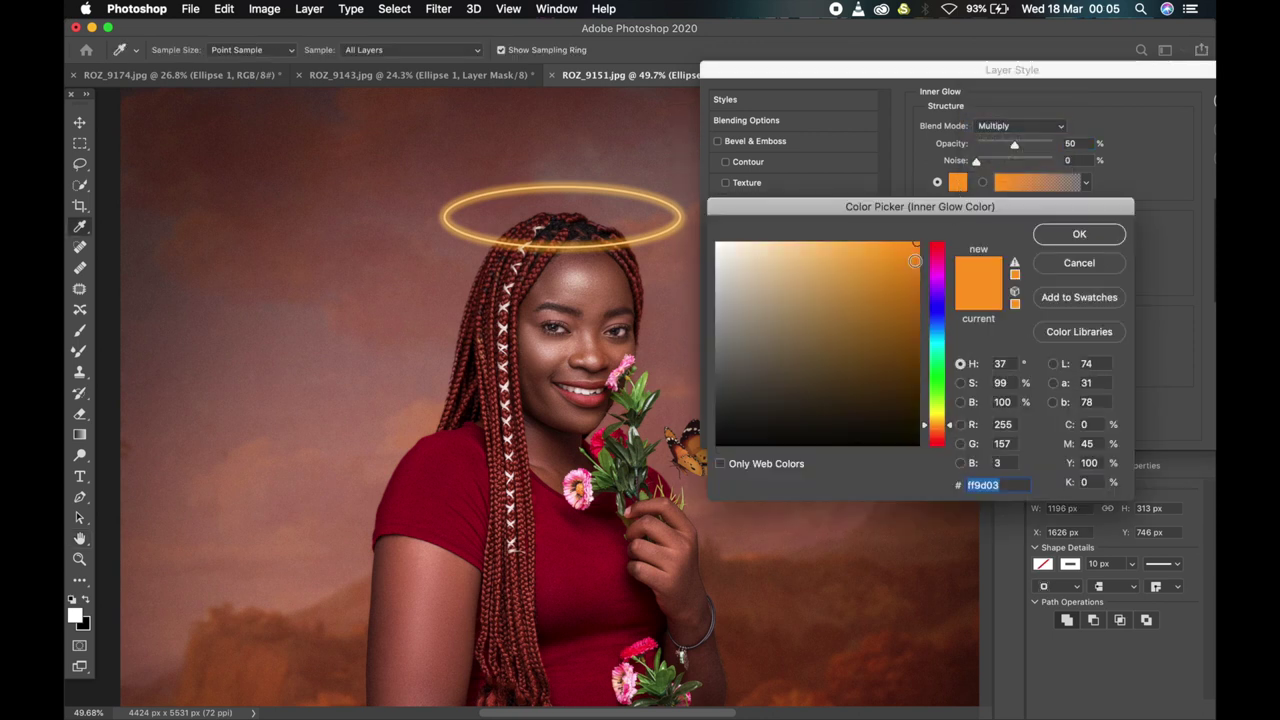
left_click(940, 268)
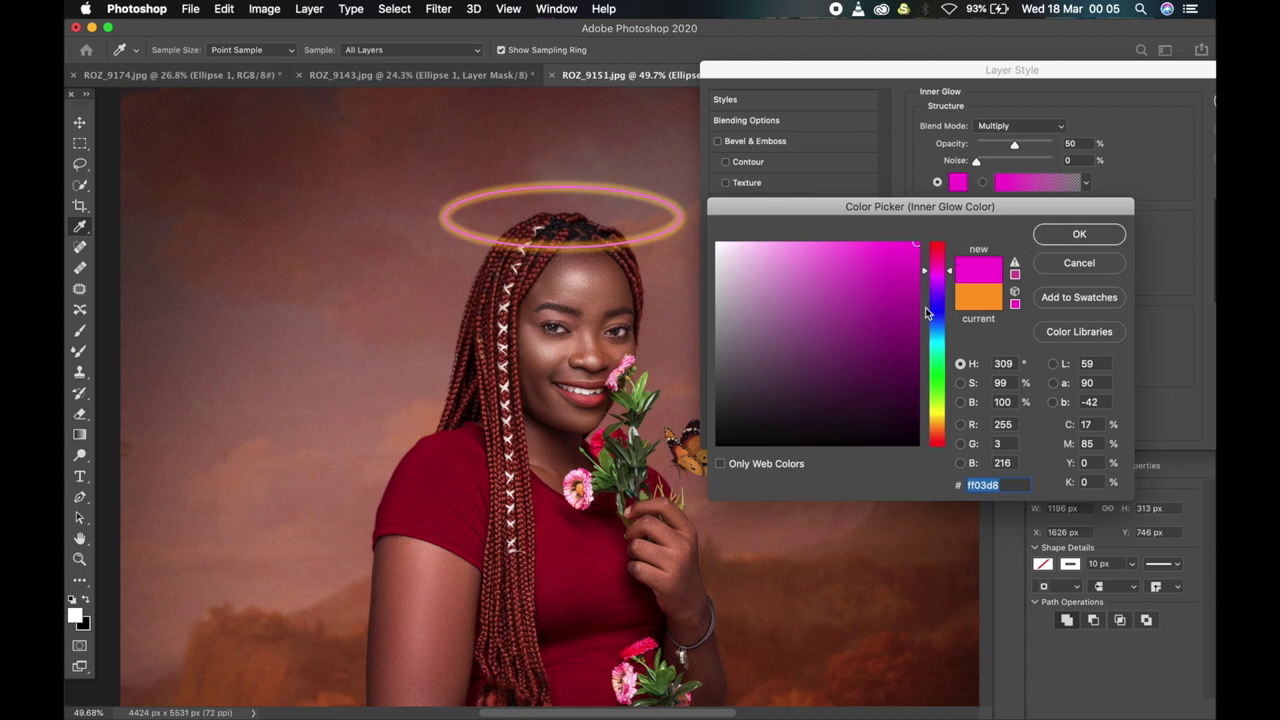
key("super+z")
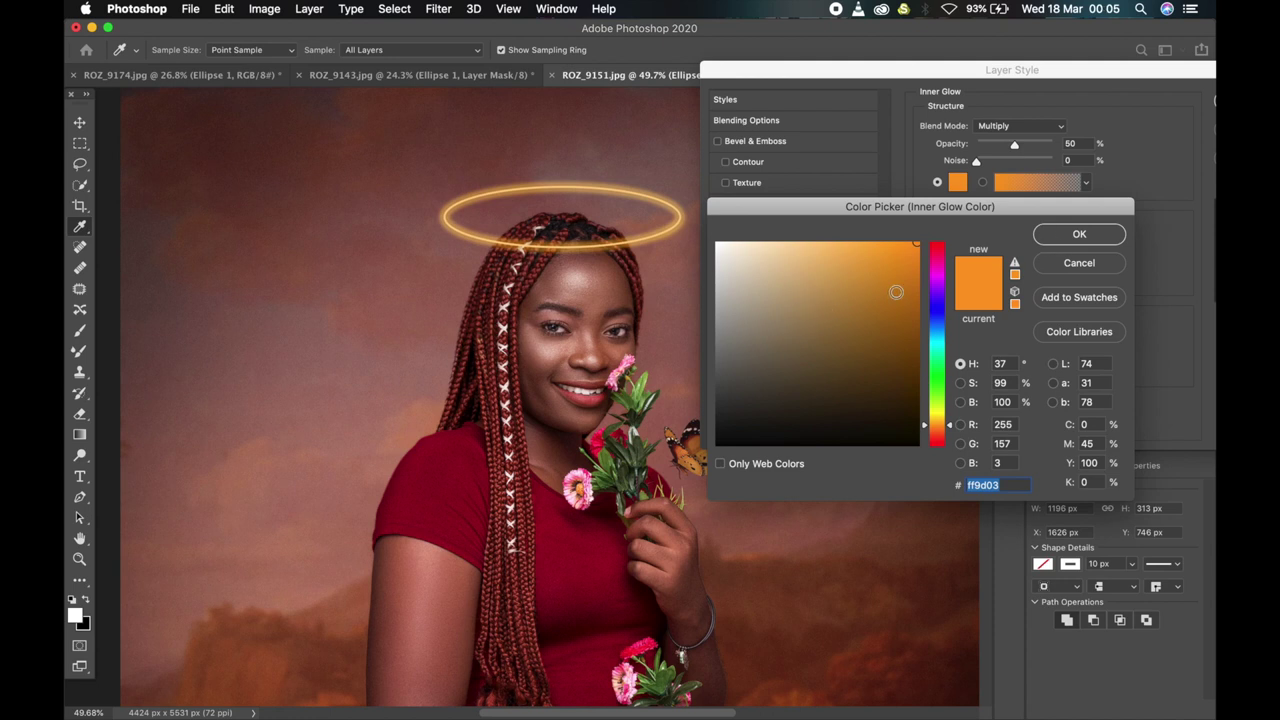
left_click(1076, 240)
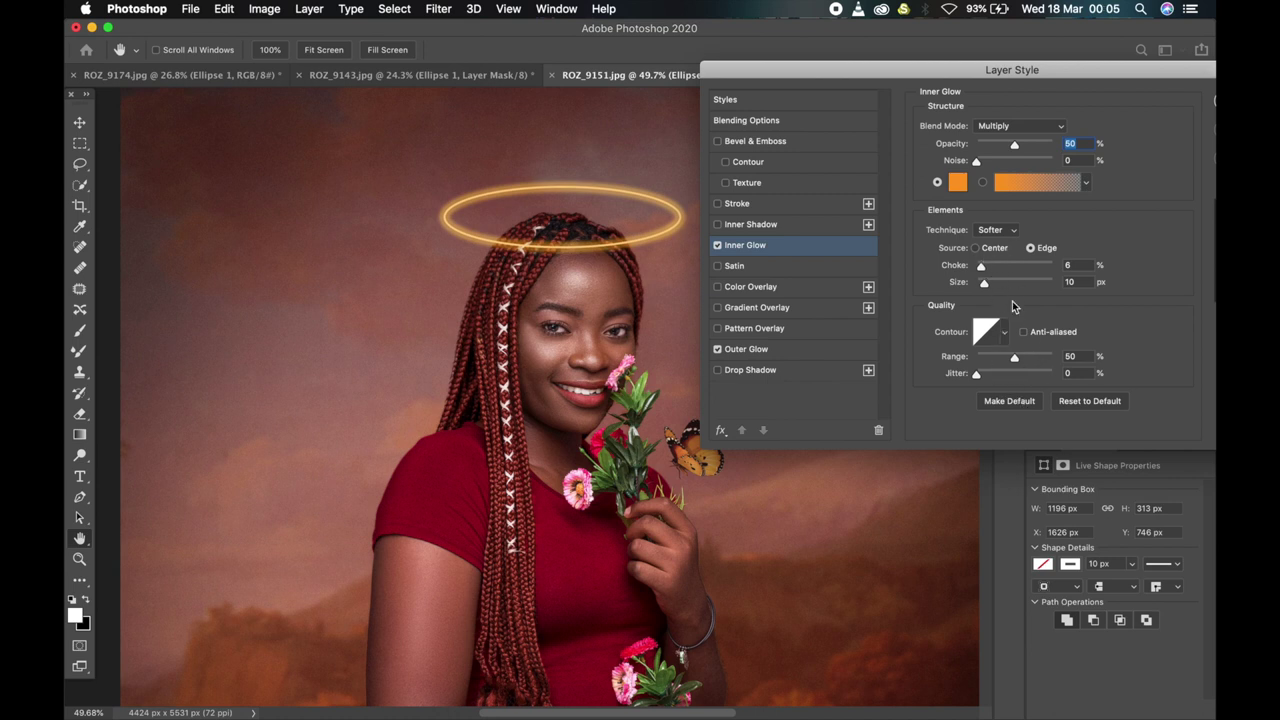
left_click_drag(1086, 69, 980, 128)
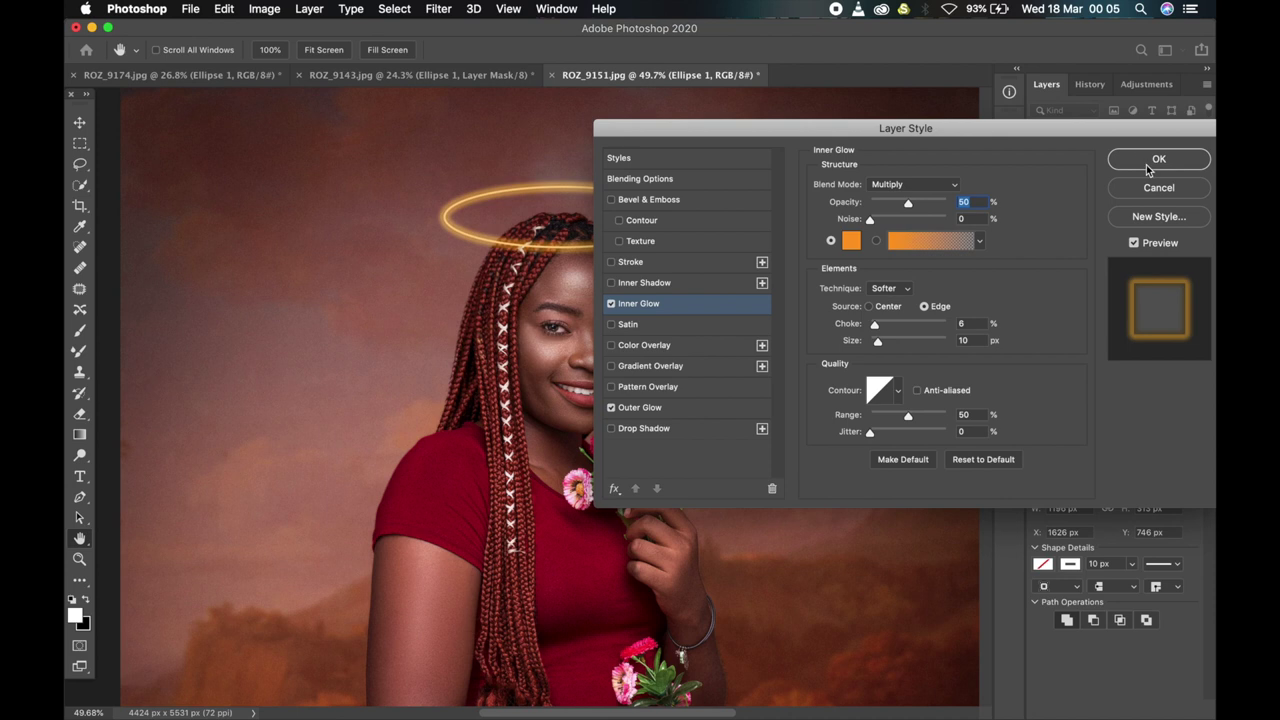
left_click(1115, 158)
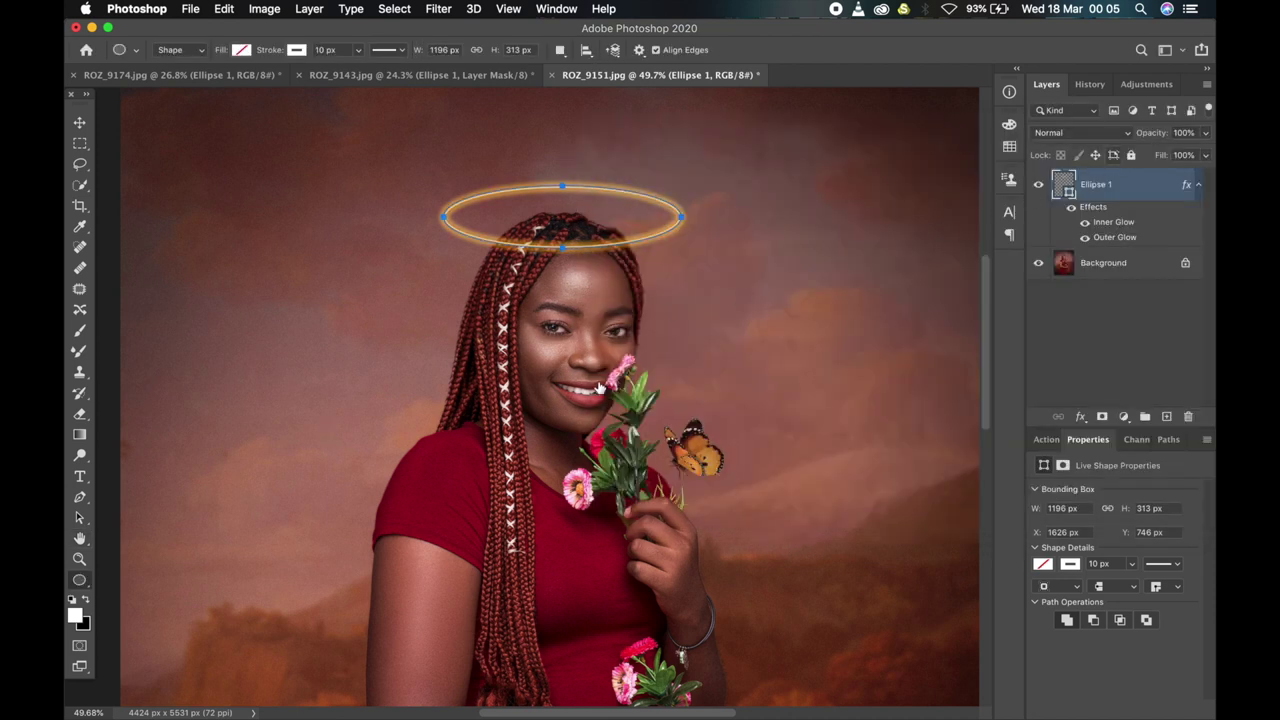
right_click(1146, 191)
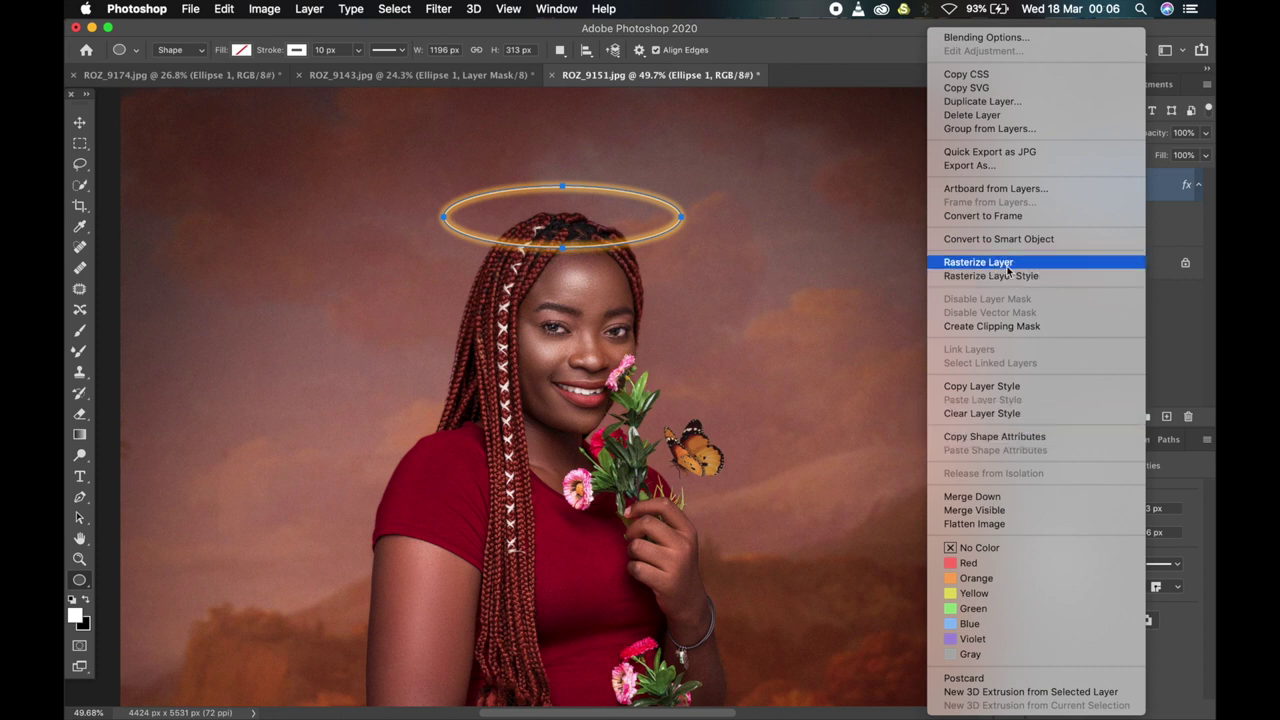
key("Escape")
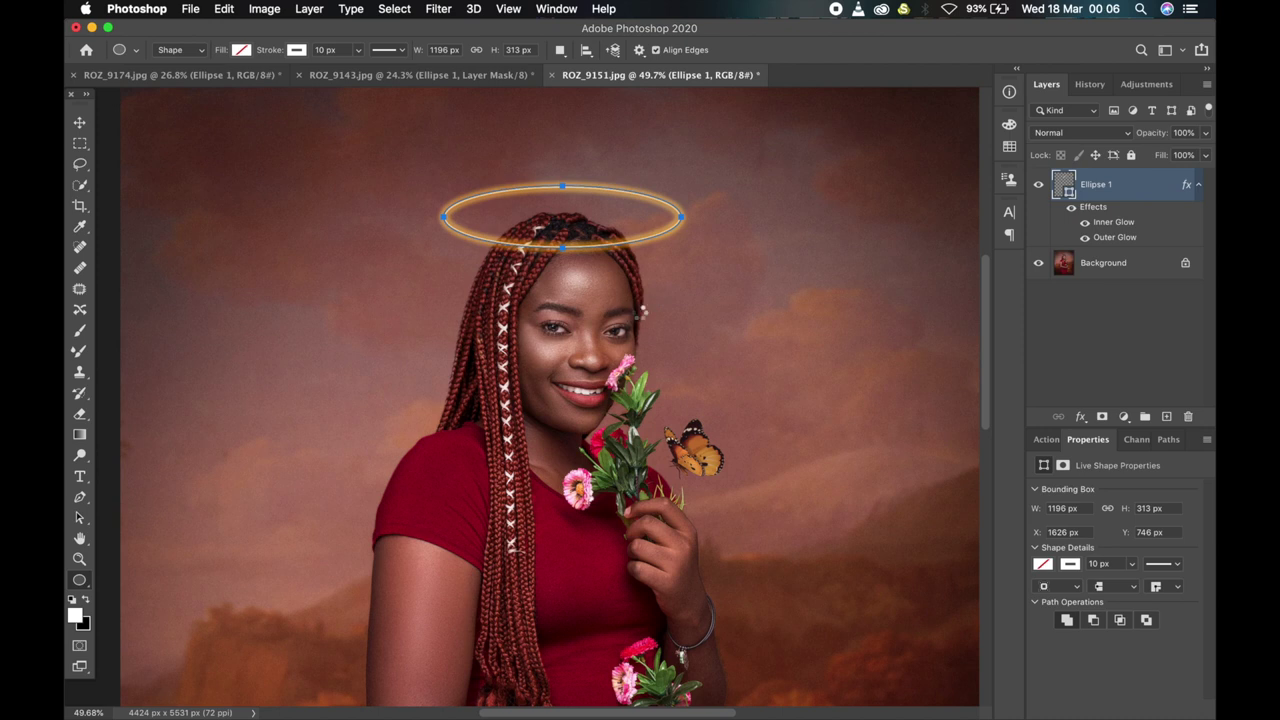
key("ctrl+alt+shift+s")
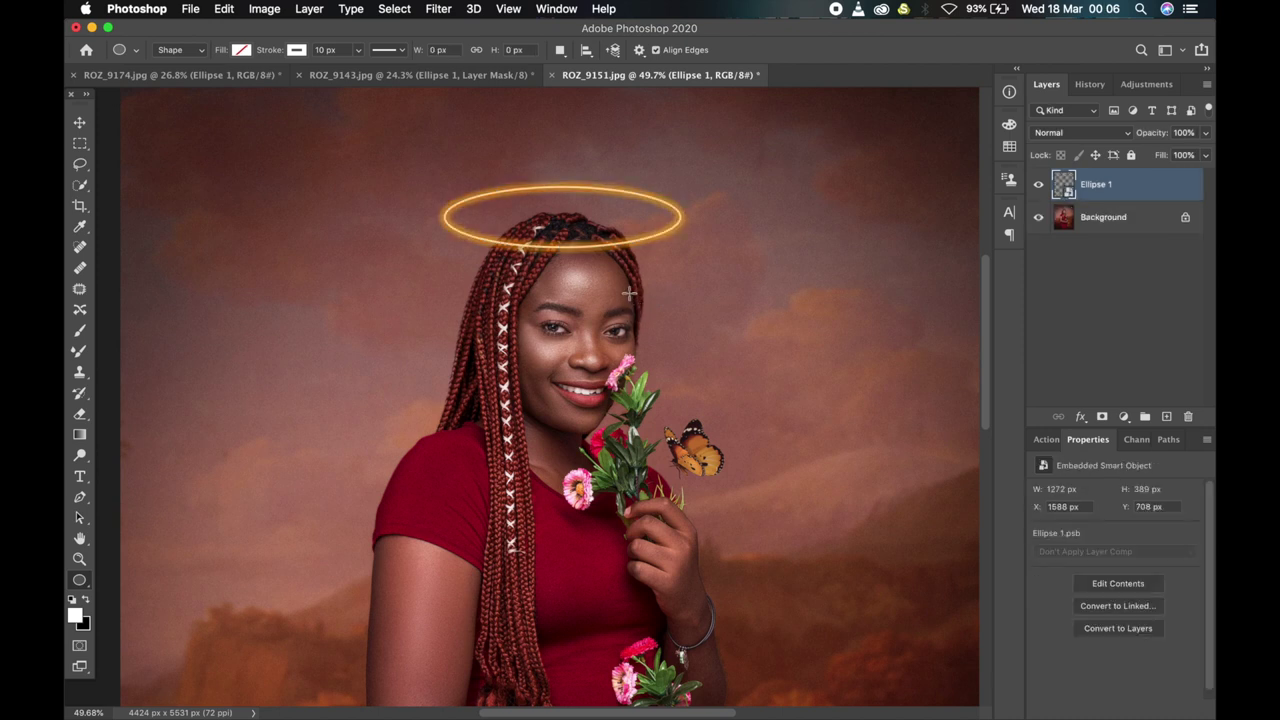
scroll(629, 291, "down", 3)
scroll(629, 291, "down", 4)
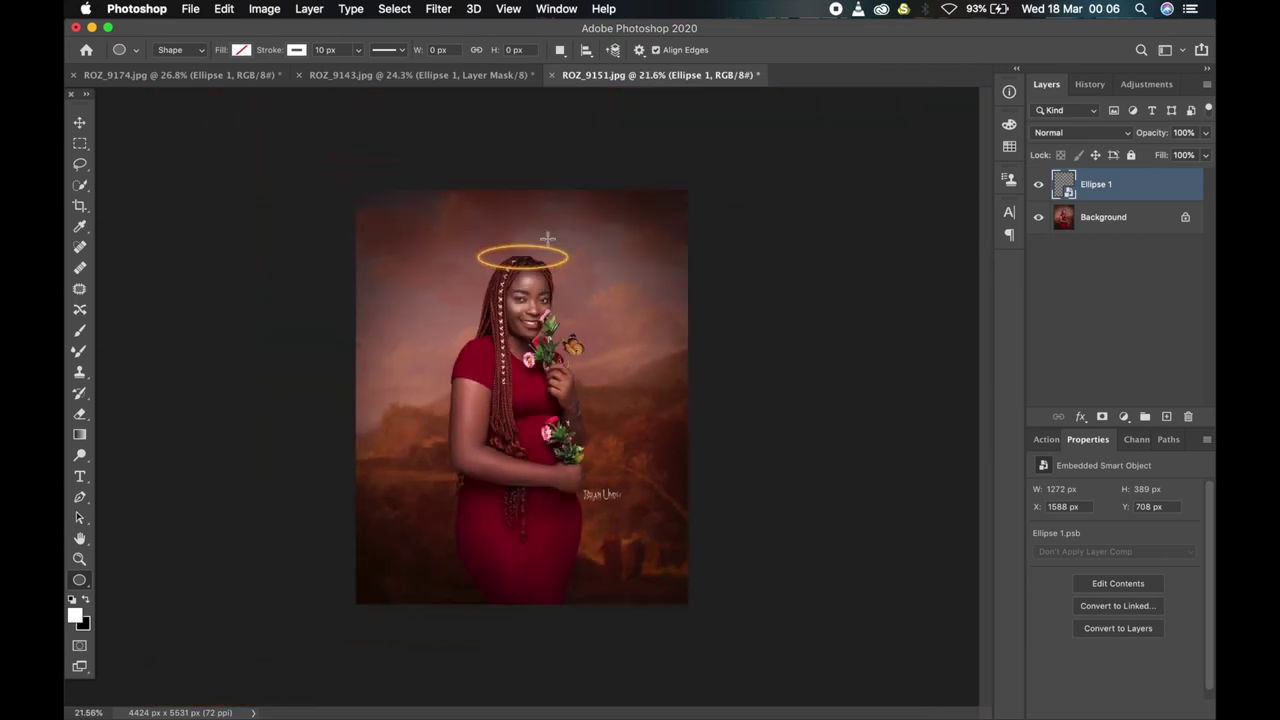
scroll(510, 249, "up", 4)
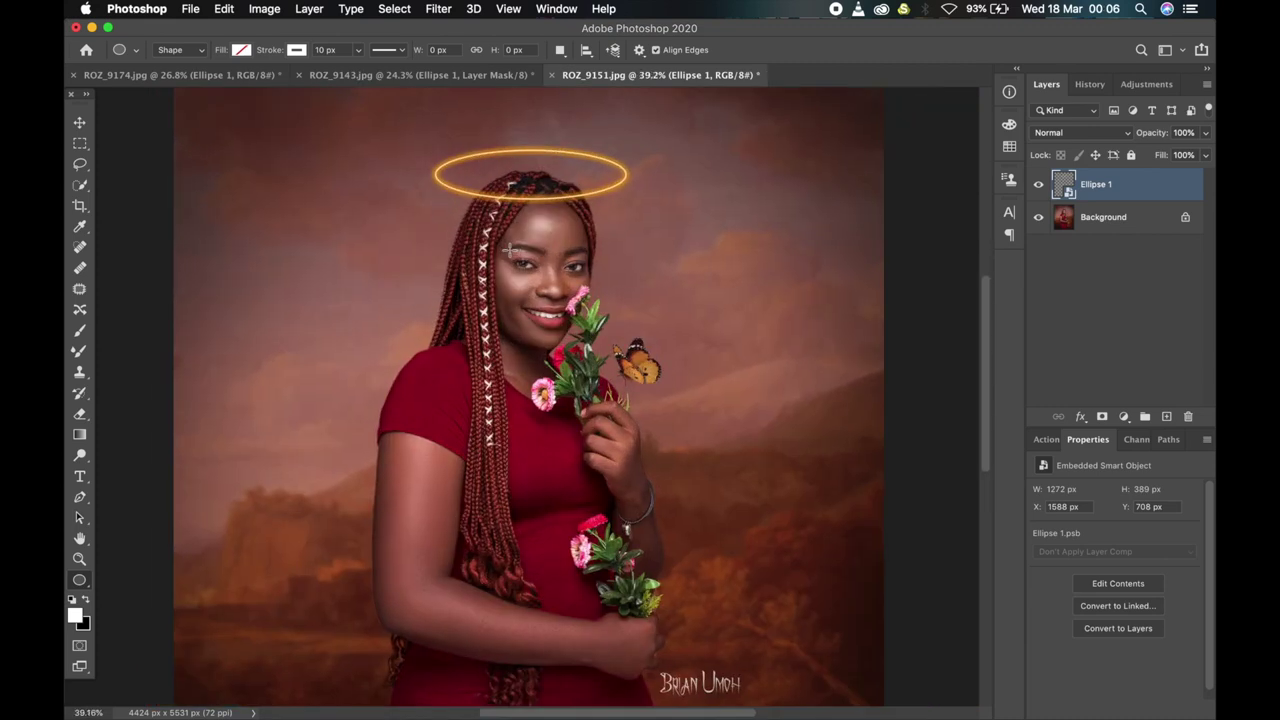
scroll(508, 249, "up", 1)
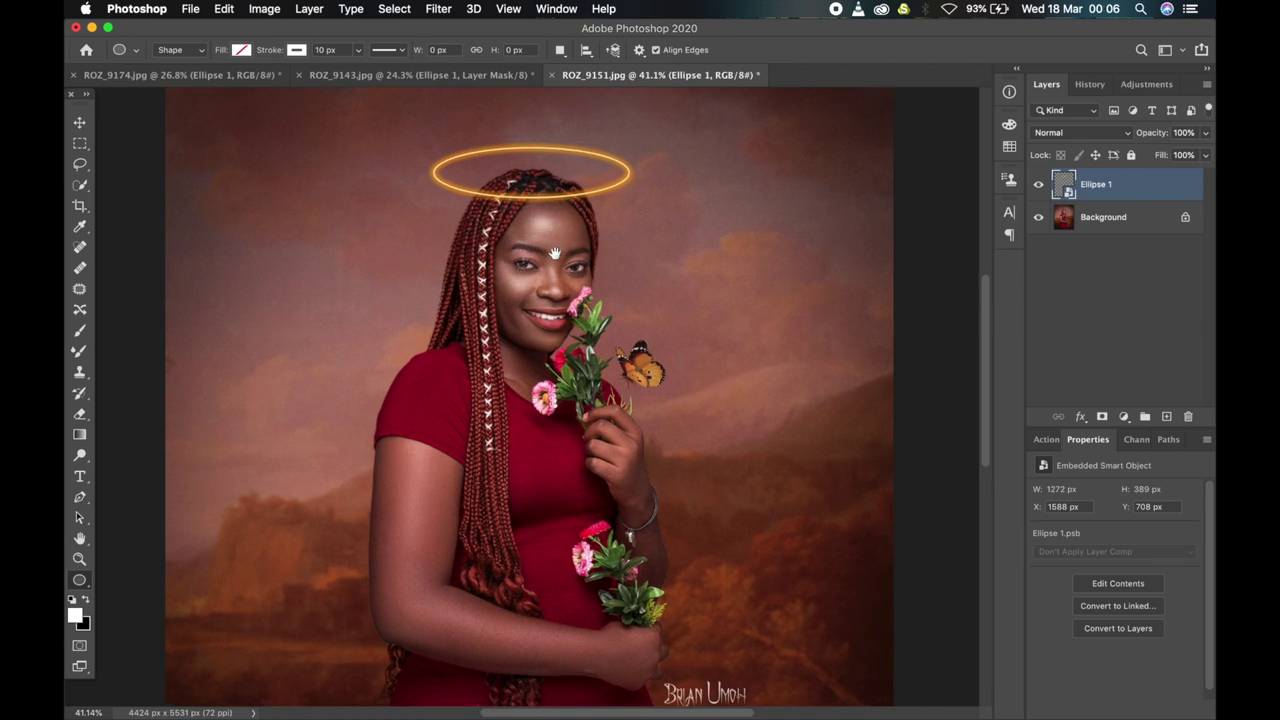
scroll(560, 270, "up", 2)
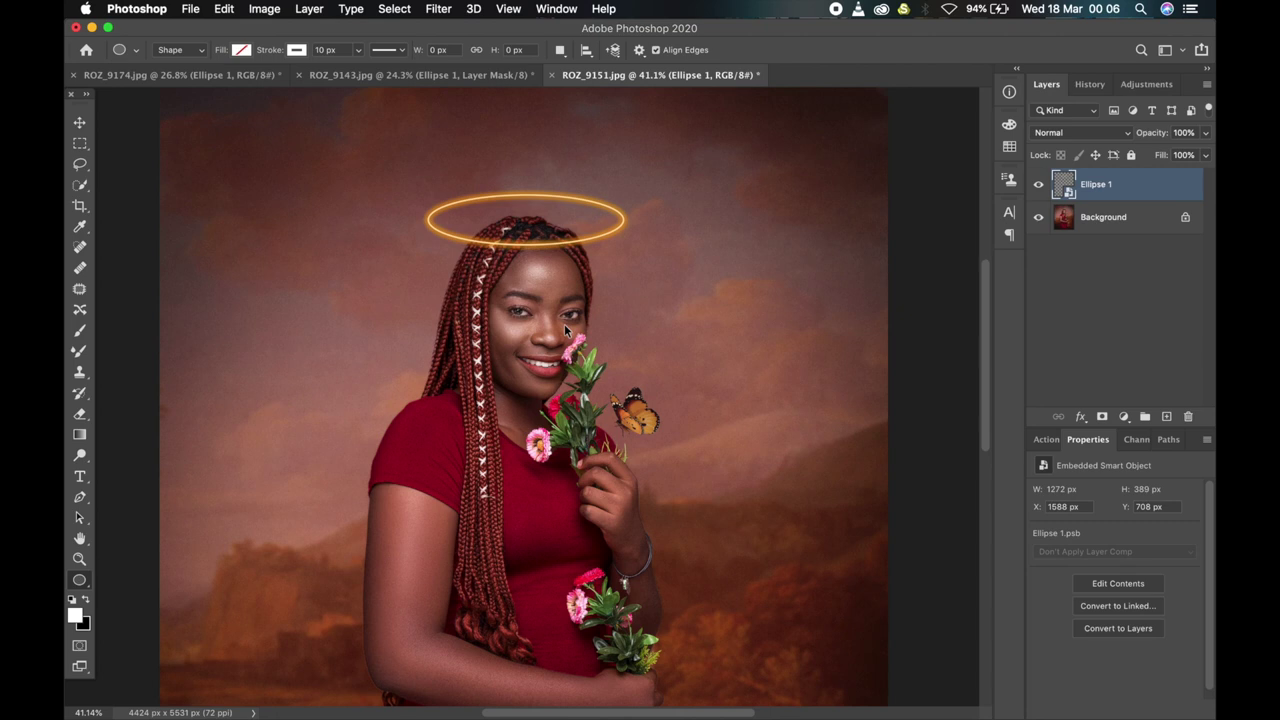
Free-transform the halo down to 65.95% scale with a -11.18° tilt
key("super+t")
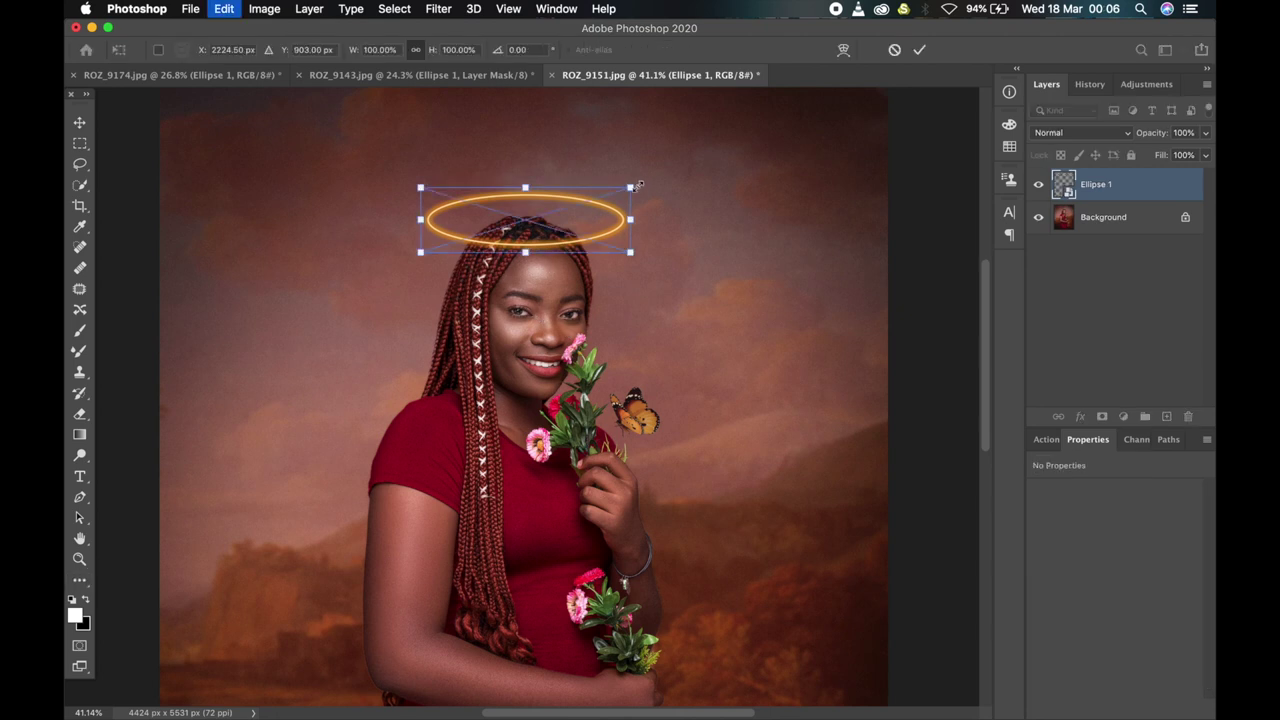
left_click_drag(626, 188, 549, 197)
key("Return")
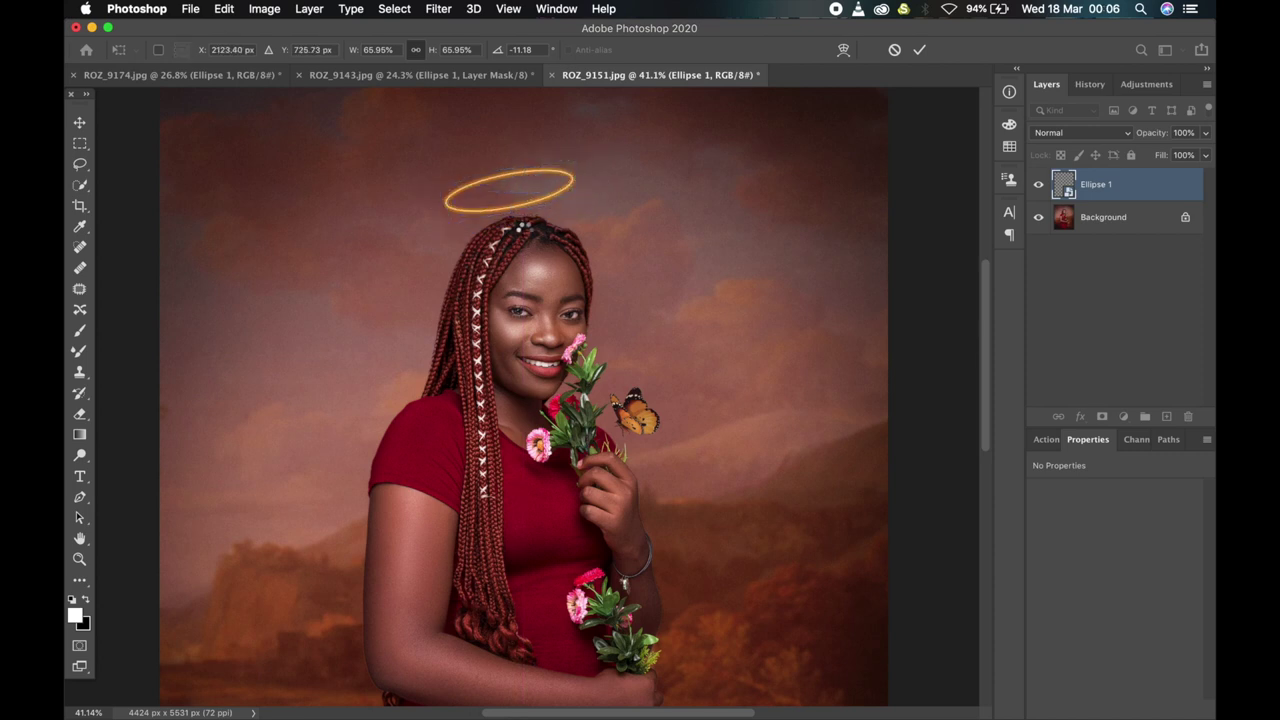
Rotate the halo closer to level in Free Transform
scroll(540, 230, "down", 4)
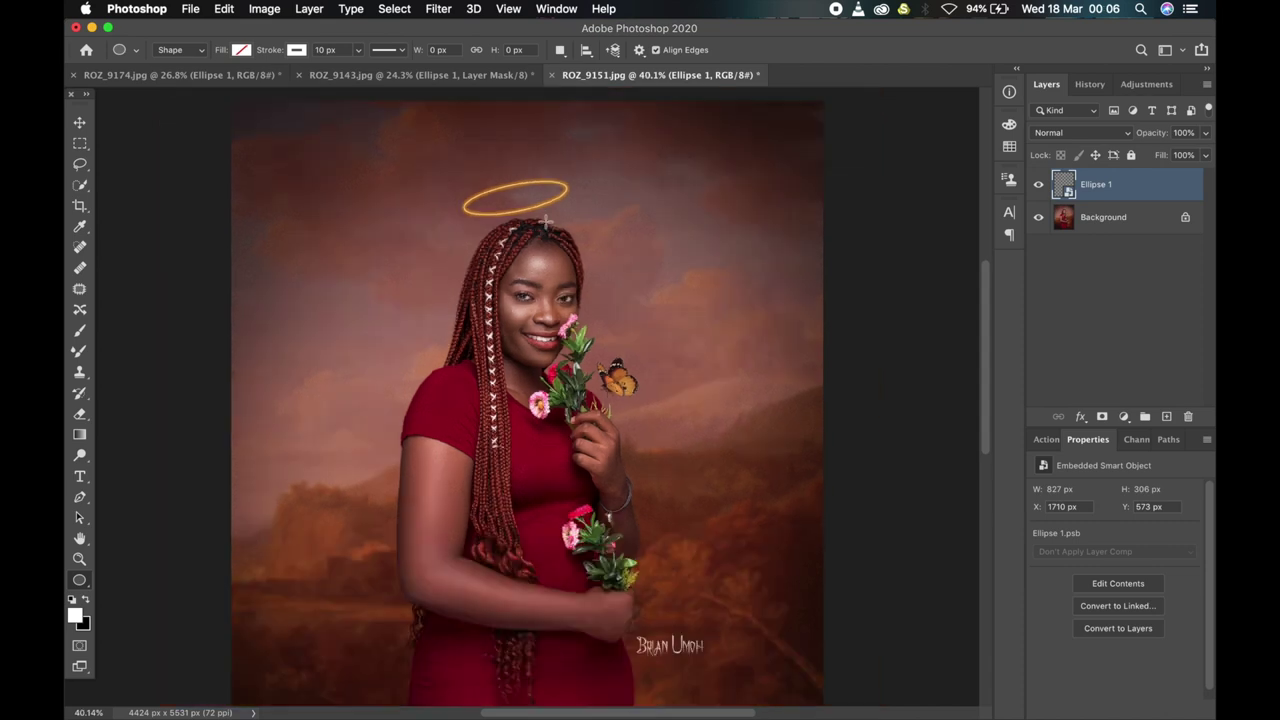
scroll(540, 230, "up", 2)
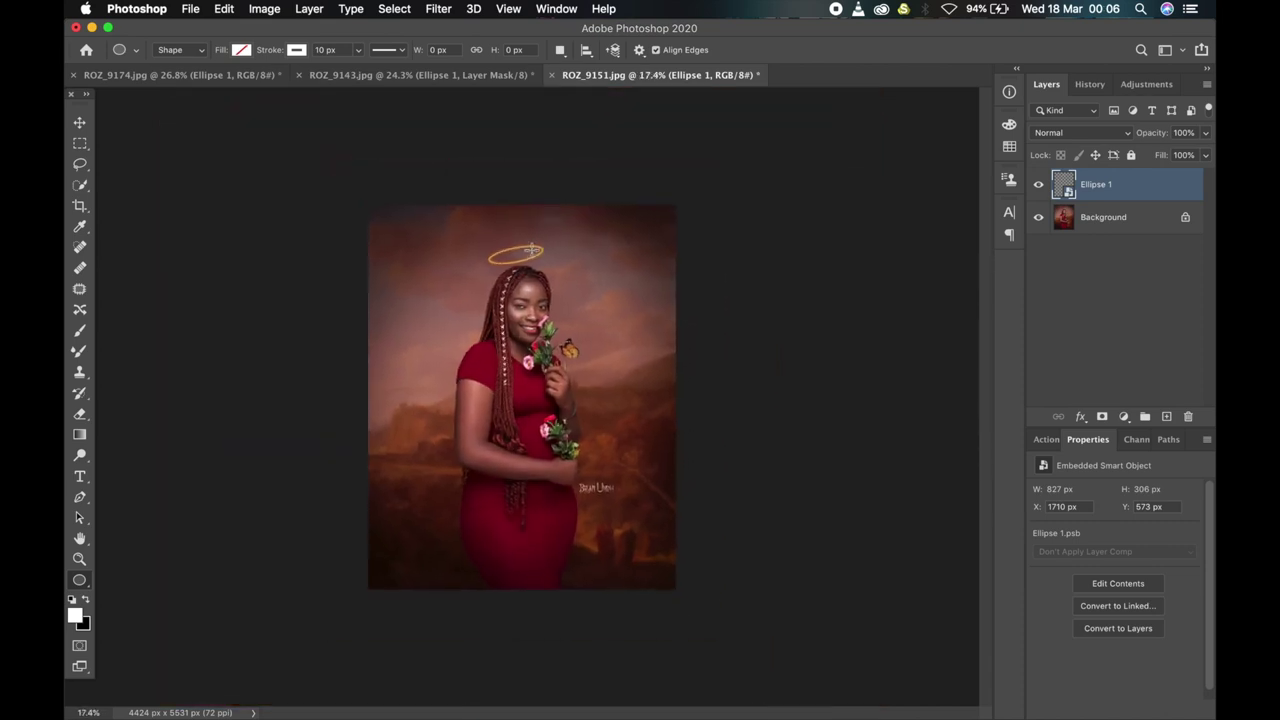
scroll(522, 254, "up", 1)
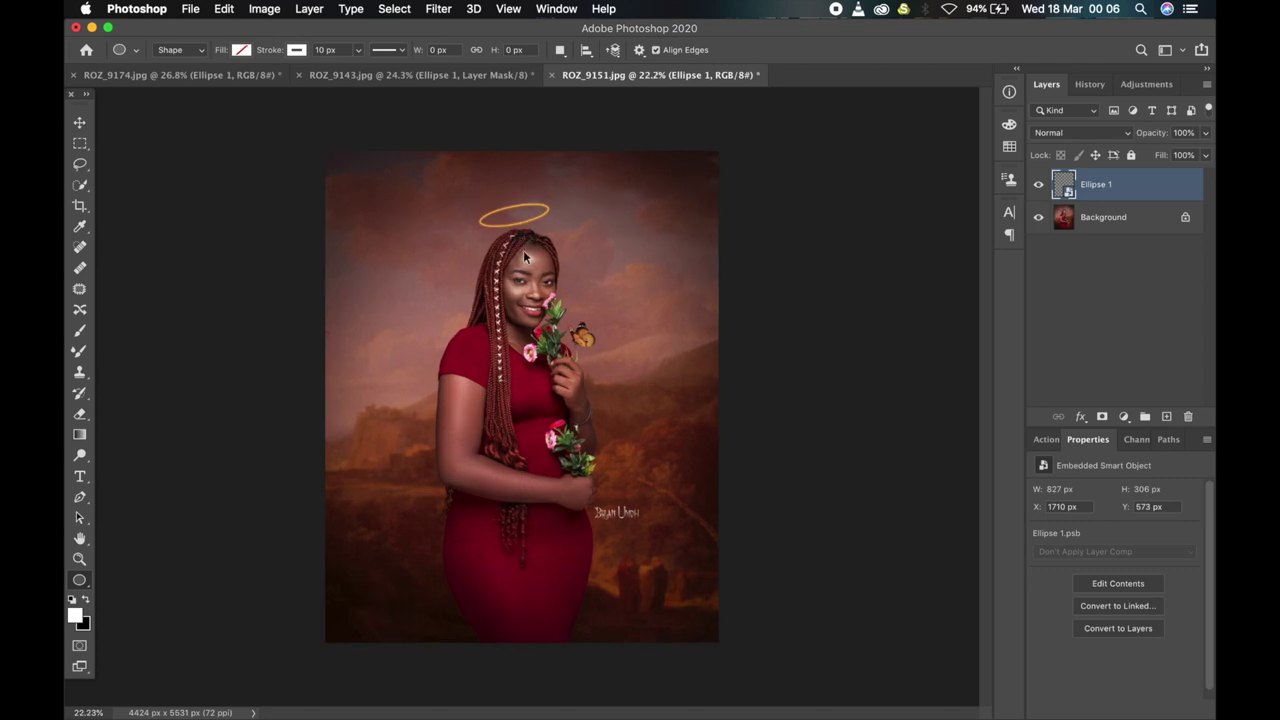
key("super+t")
left_click_drag(558, 192, 567, 203)
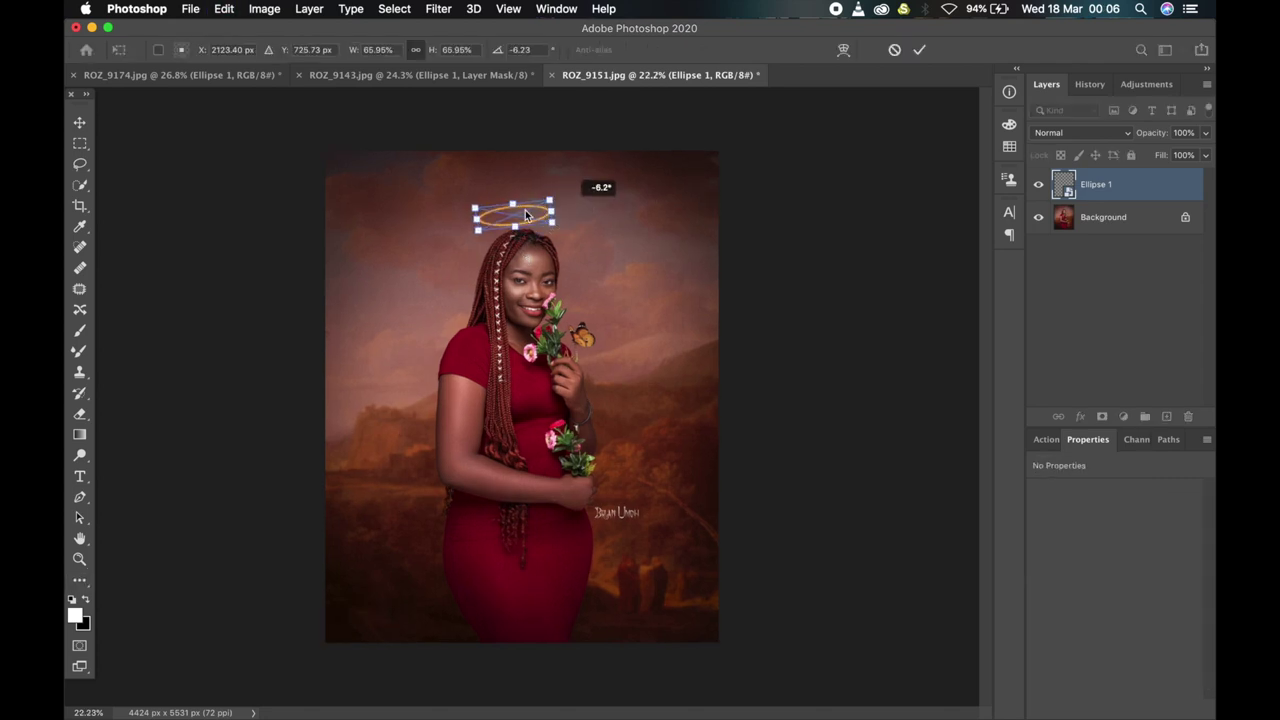
scroll(515, 205, "up", 2)
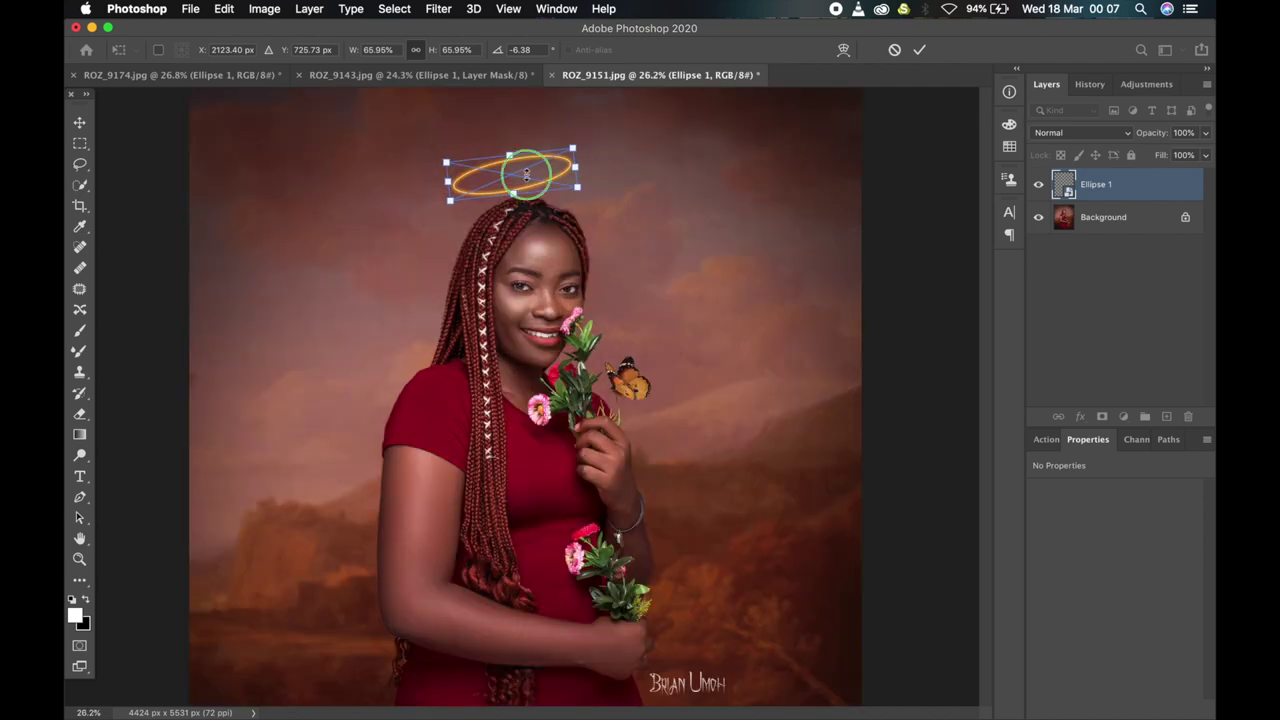
scroll(528, 182, "up", 2)
Use Perspective to flatten the halo into a thin 834 × 171 px ring and commit it
right_click(530, 180)
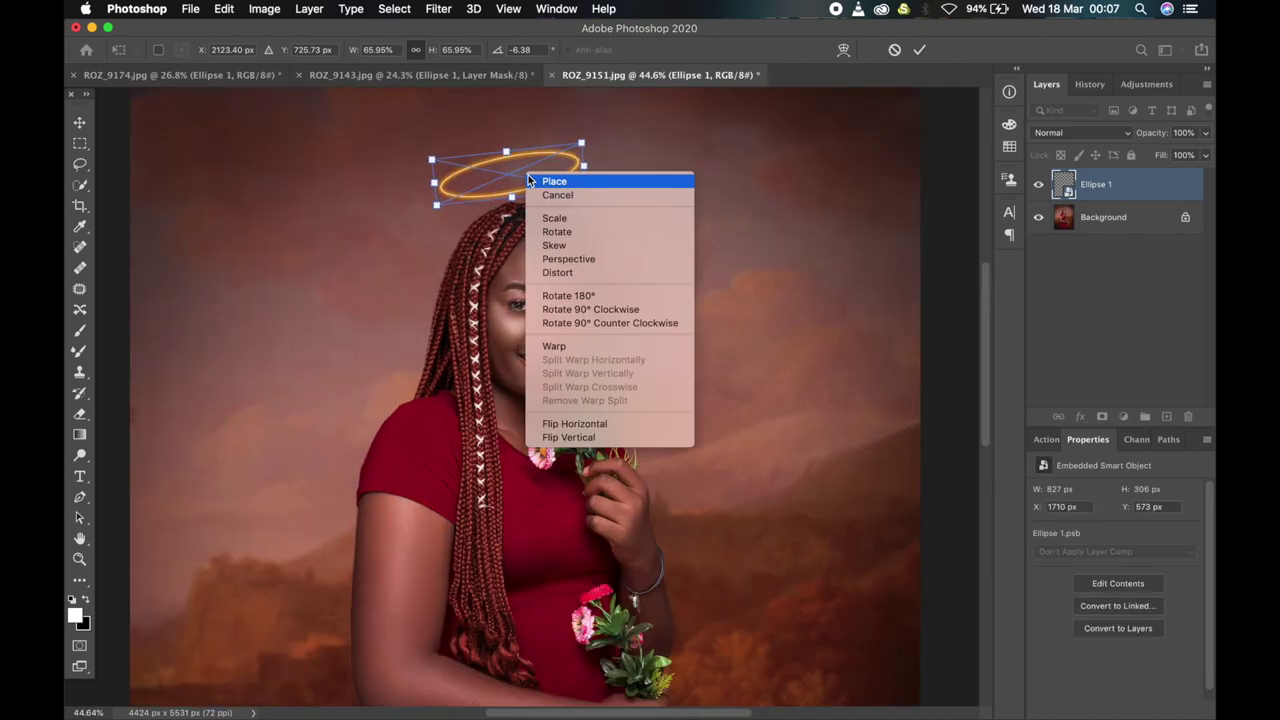
left_click(580, 262)
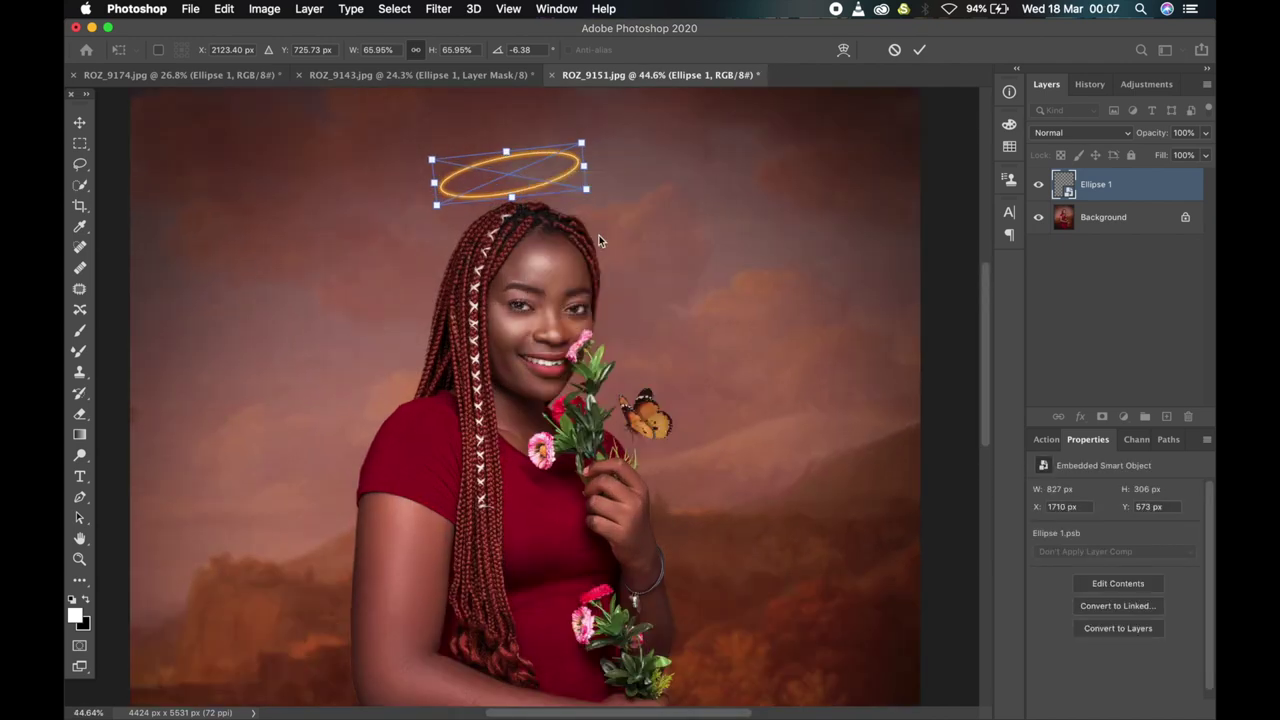
mouse_move(590, 203)
left_mouse_down()
mouse_move(583, 161)
mouse_move(585, 178)
left_mouse_up()
left_click_drag(438, 160, 433, 175)
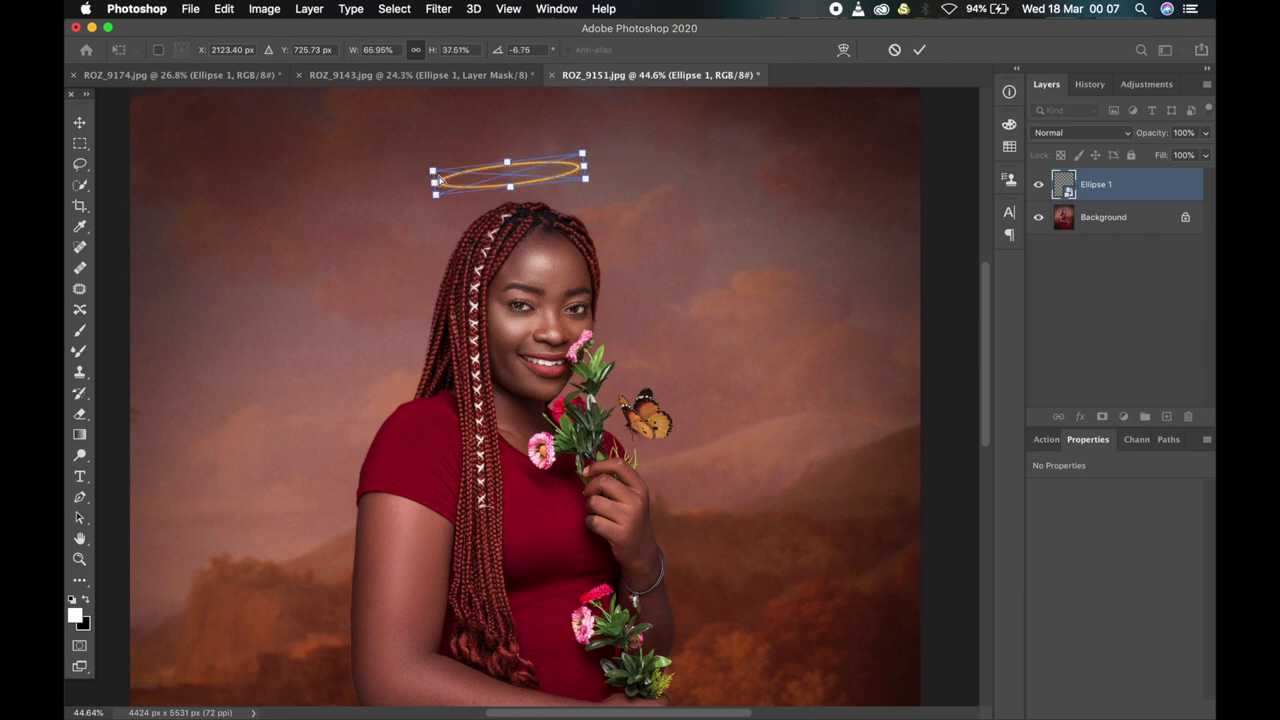
key("Return")
key("super+t")
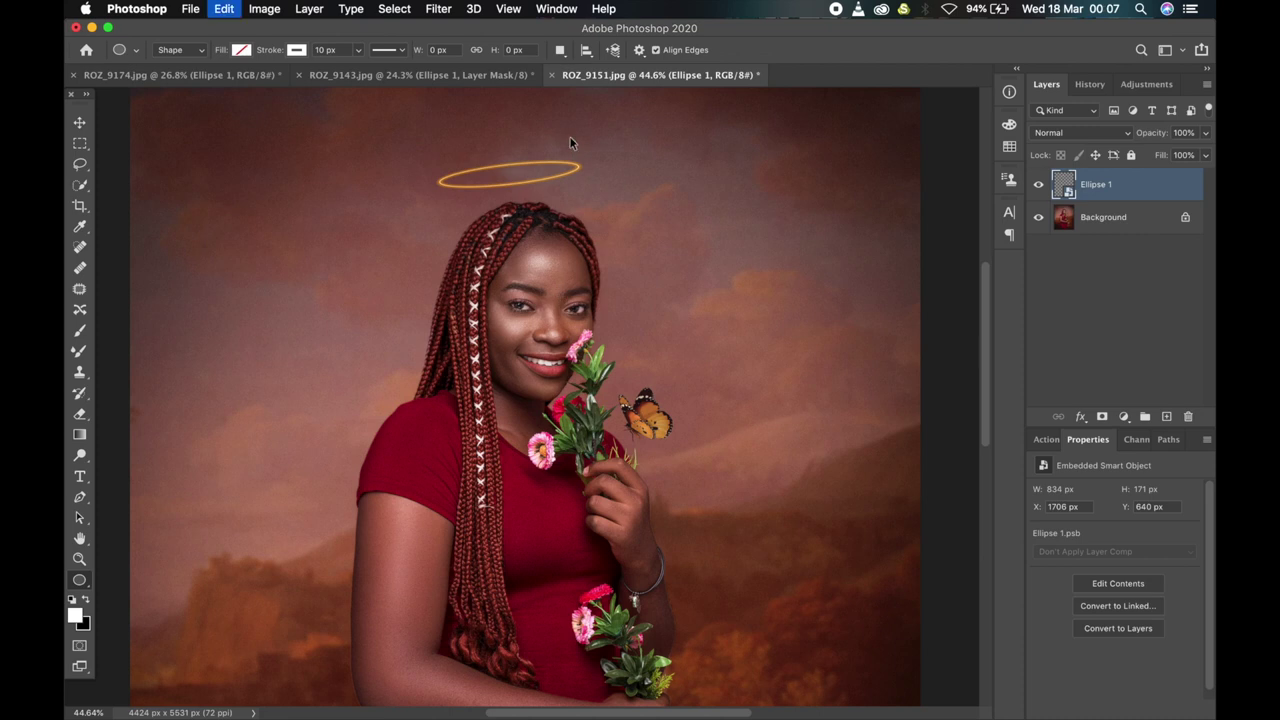
Rotate the halo ellipse to a slight tilt and apply the rotation
left_click_drag(580, 156, 544, 185)
key("Return")
scroll(541, 280, "down", 3)
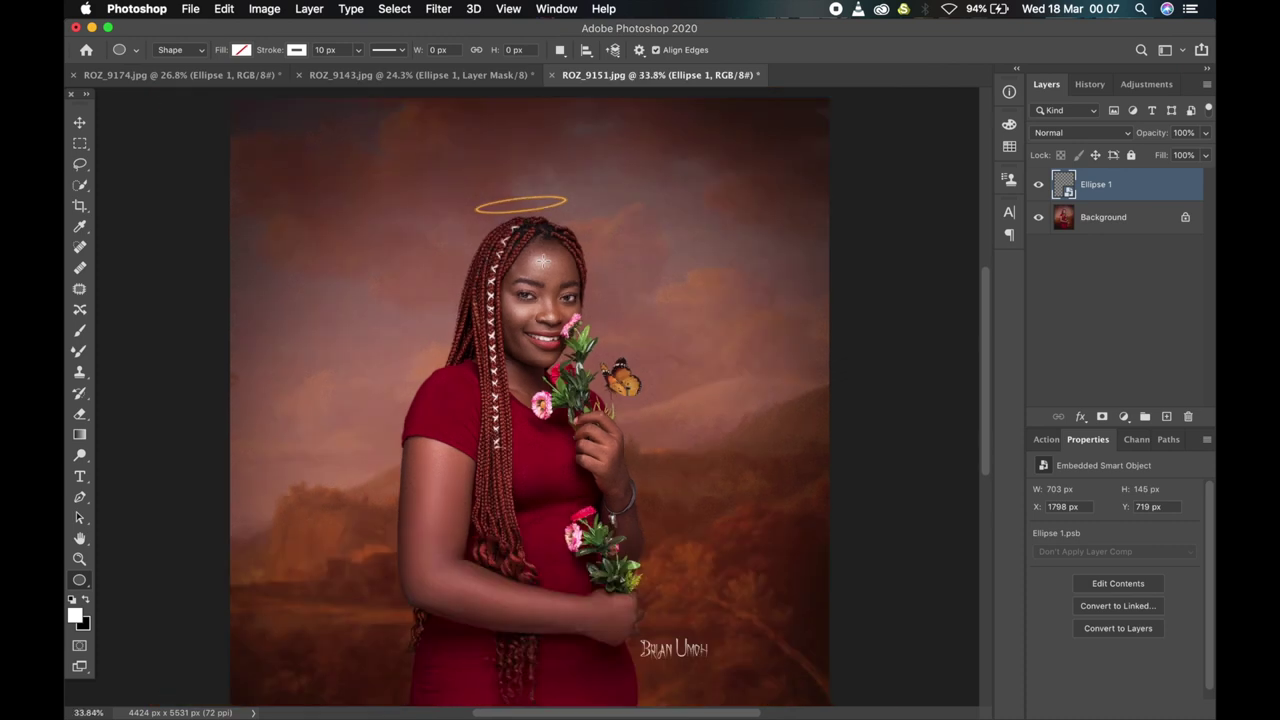
scroll(541, 262, "down", 2)
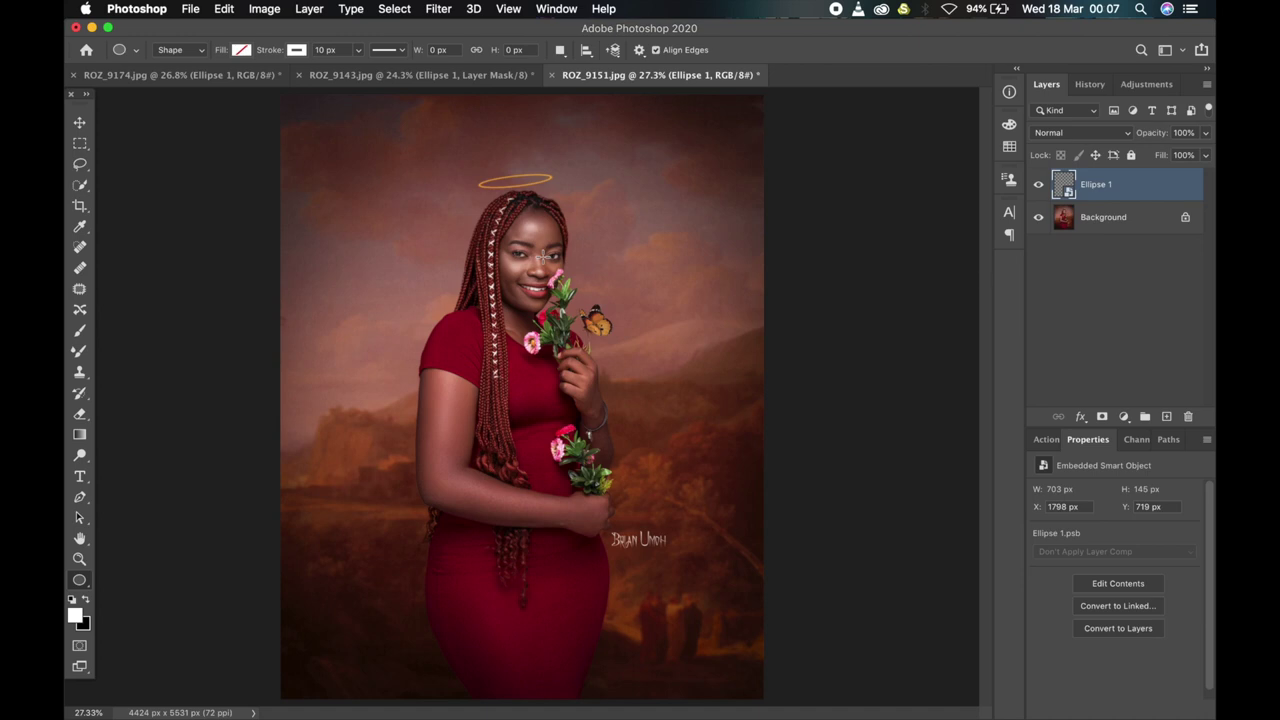
scroll(545, 256, "down", 1)
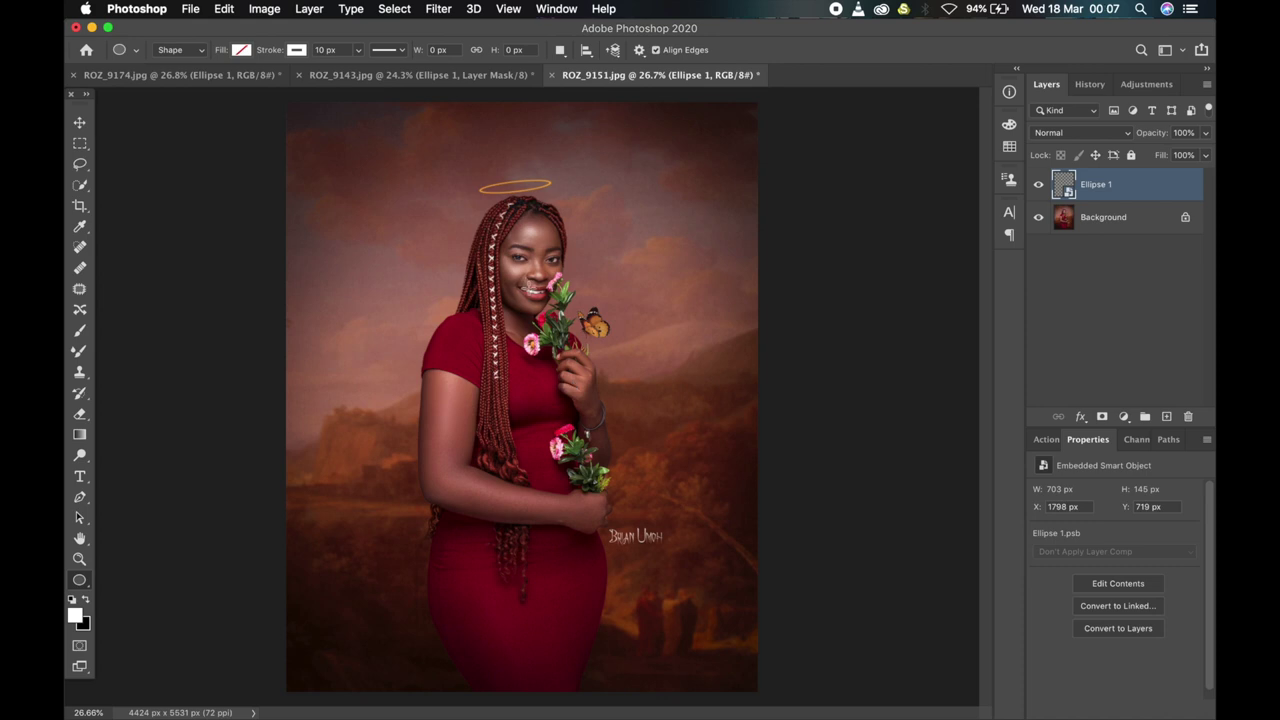
Enlarge the halo to about 1043 × 214 px and lower it onto her braids
key("super+t")
left_click_drag(552, 176, 538, 205)
key("Return")
key("u")
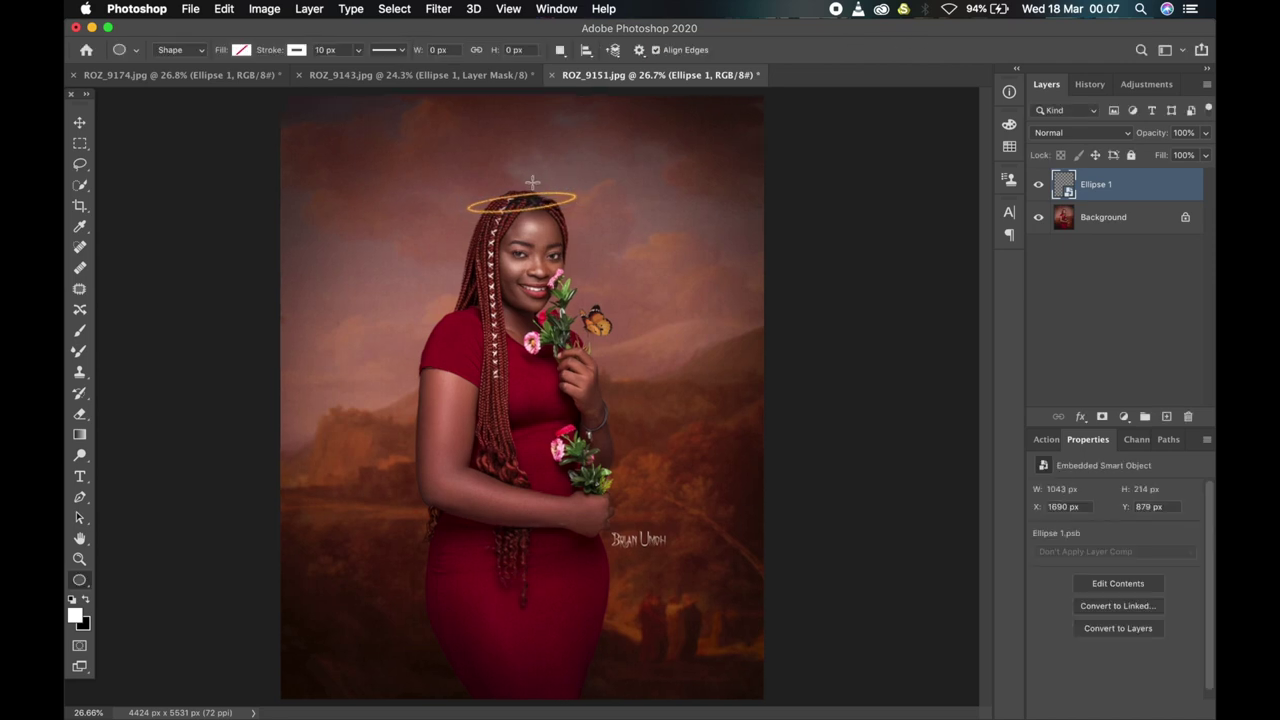
scroll(532, 180, "up", 2)
scroll(532, 180, "up", 4)
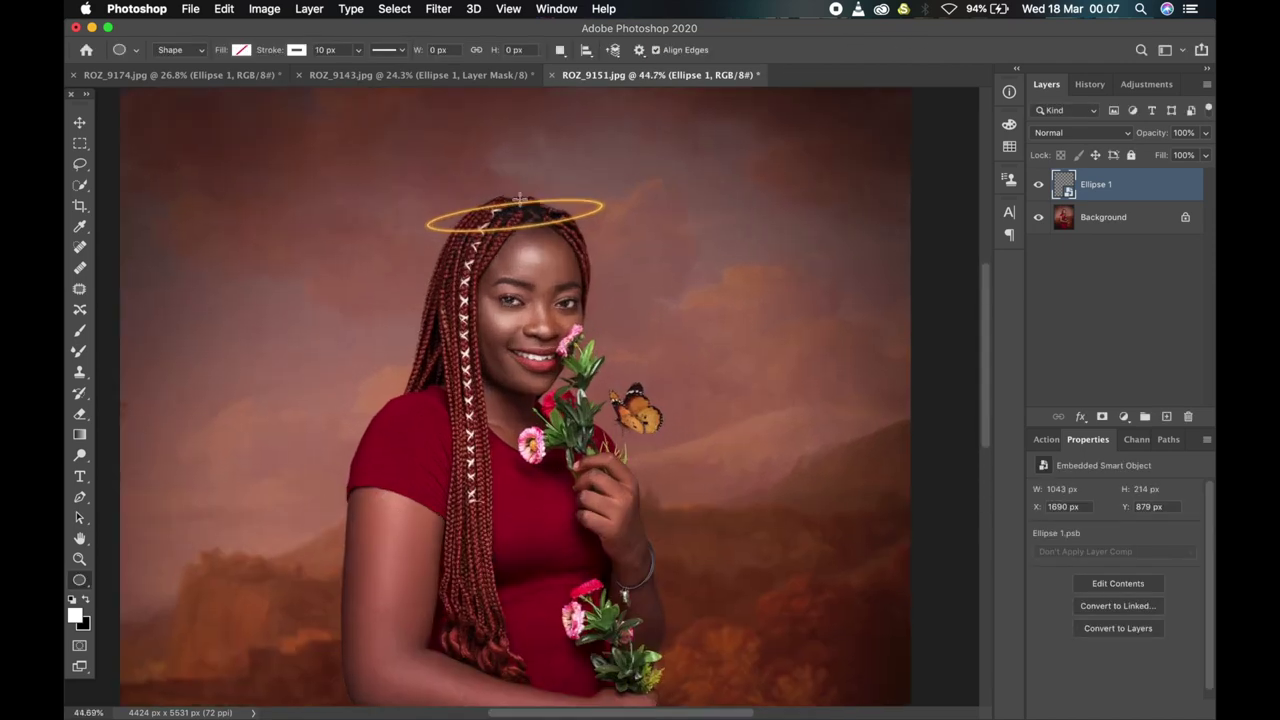
scroll(497, 213, "up", 3)
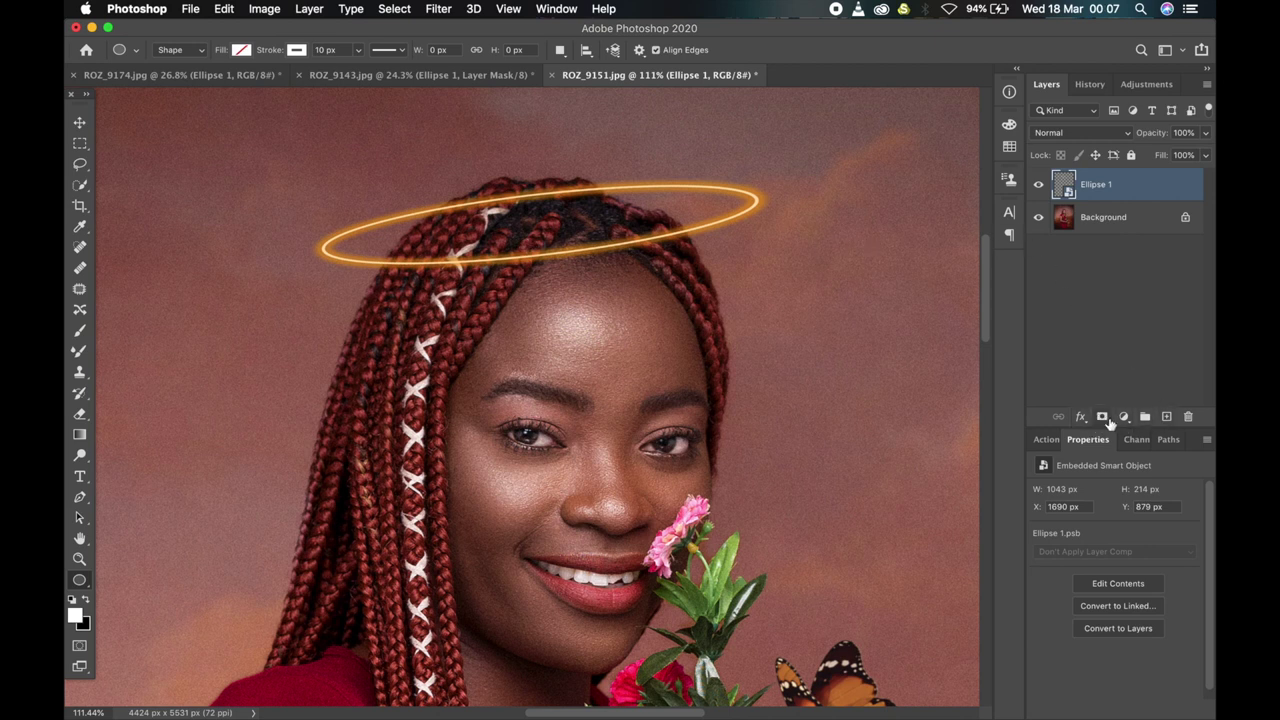
Add a layer mask to Ellipse 1 and set up a smaller black brush
left_click(1103, 417)
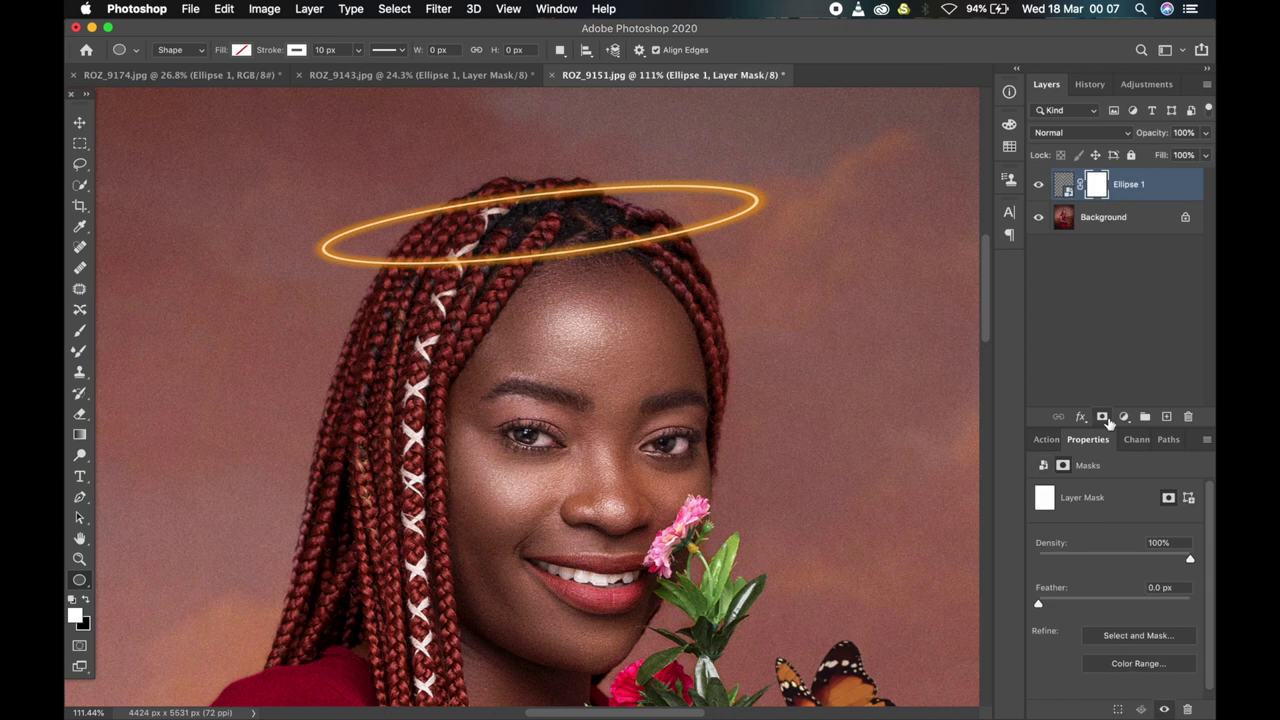
key("x")
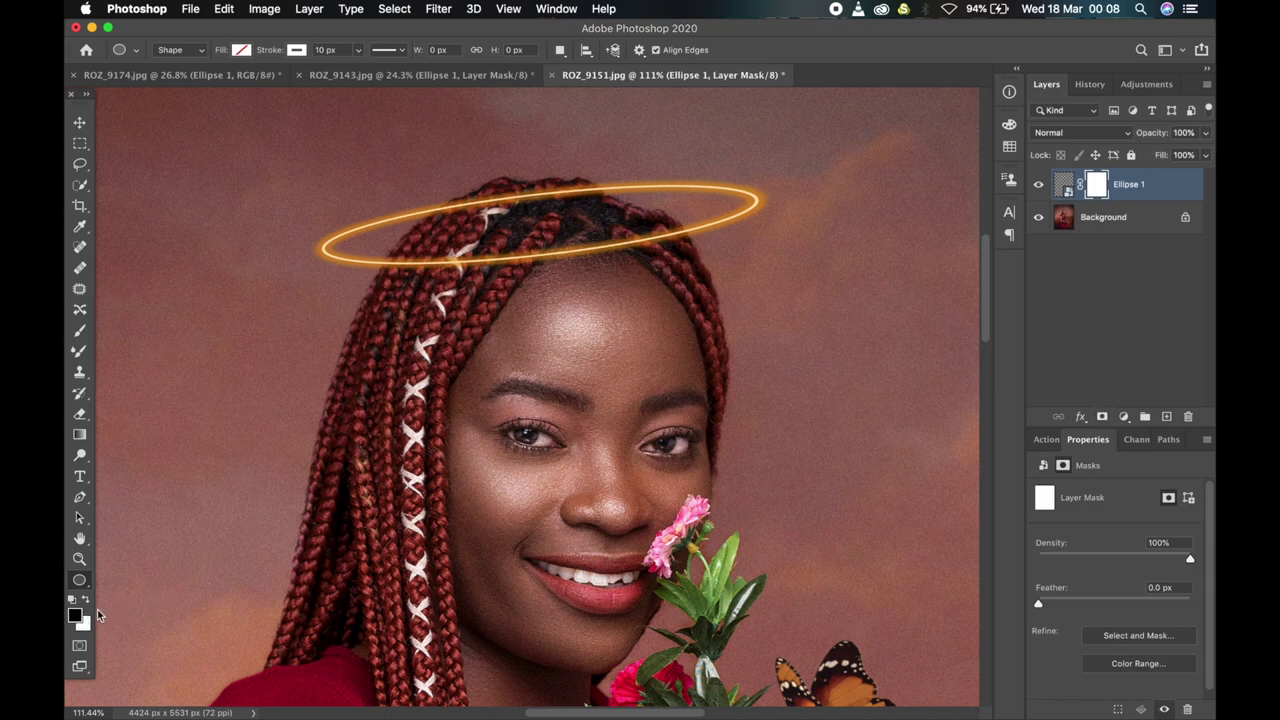
left_click(81, 338)
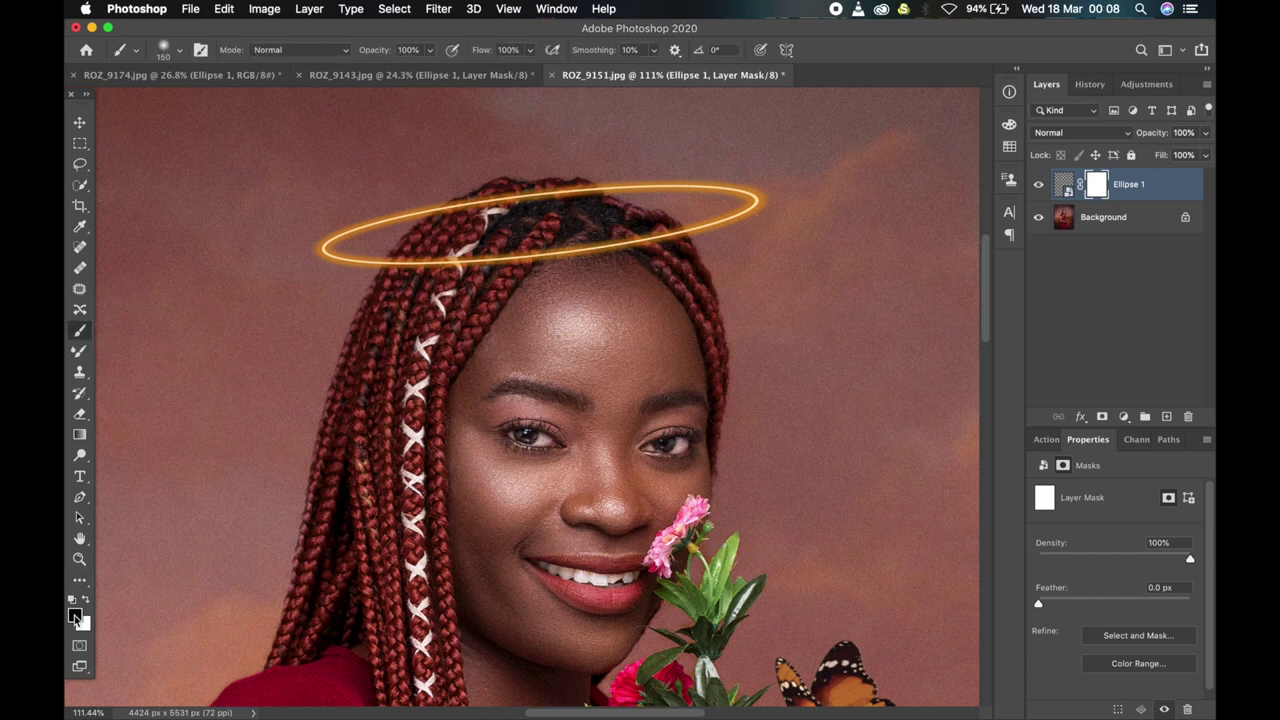
key("bracketleft")
key("bracketleft")
Paint black on the mask to hide the halo's back edge behind her hair
mouse_move(540, 198)
left_mouse_down()
mouse_move(517, 194)
mouse_move(576, 196)
left_mouse_up()
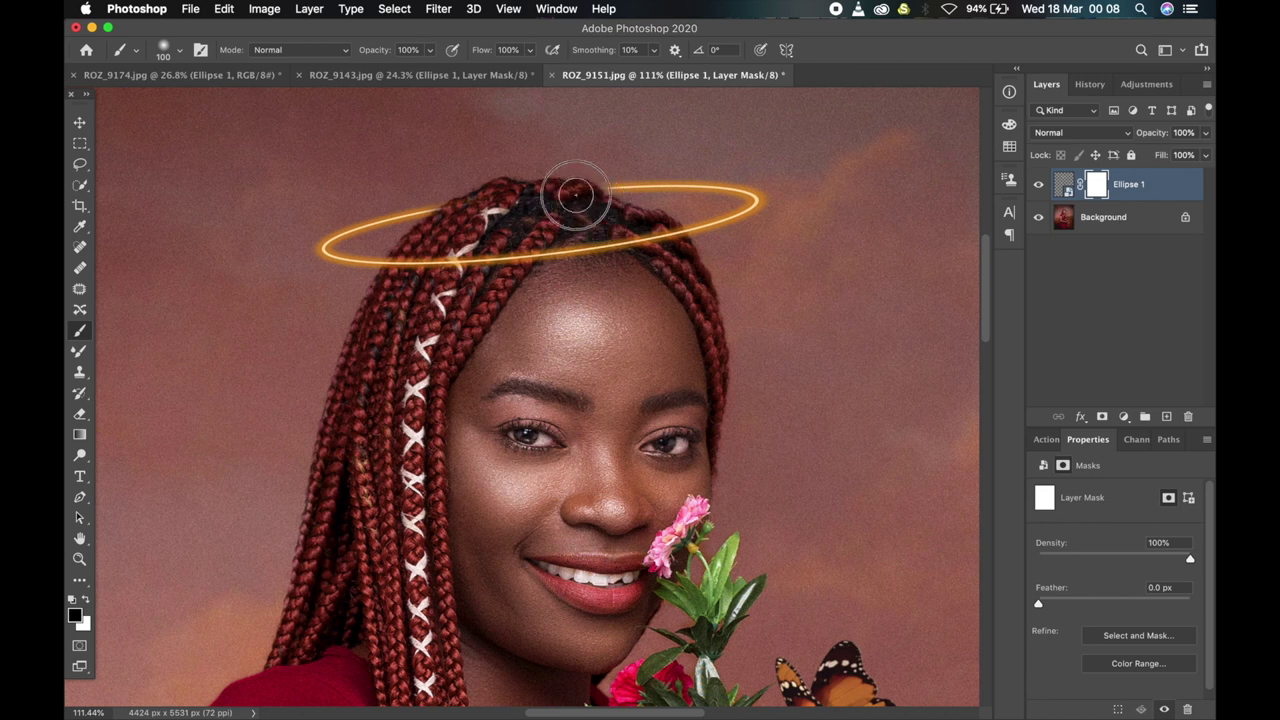
key("bracketleft")
key("bracketleft")
key("bracketleft")
scroll(543, 238, "down", 1)
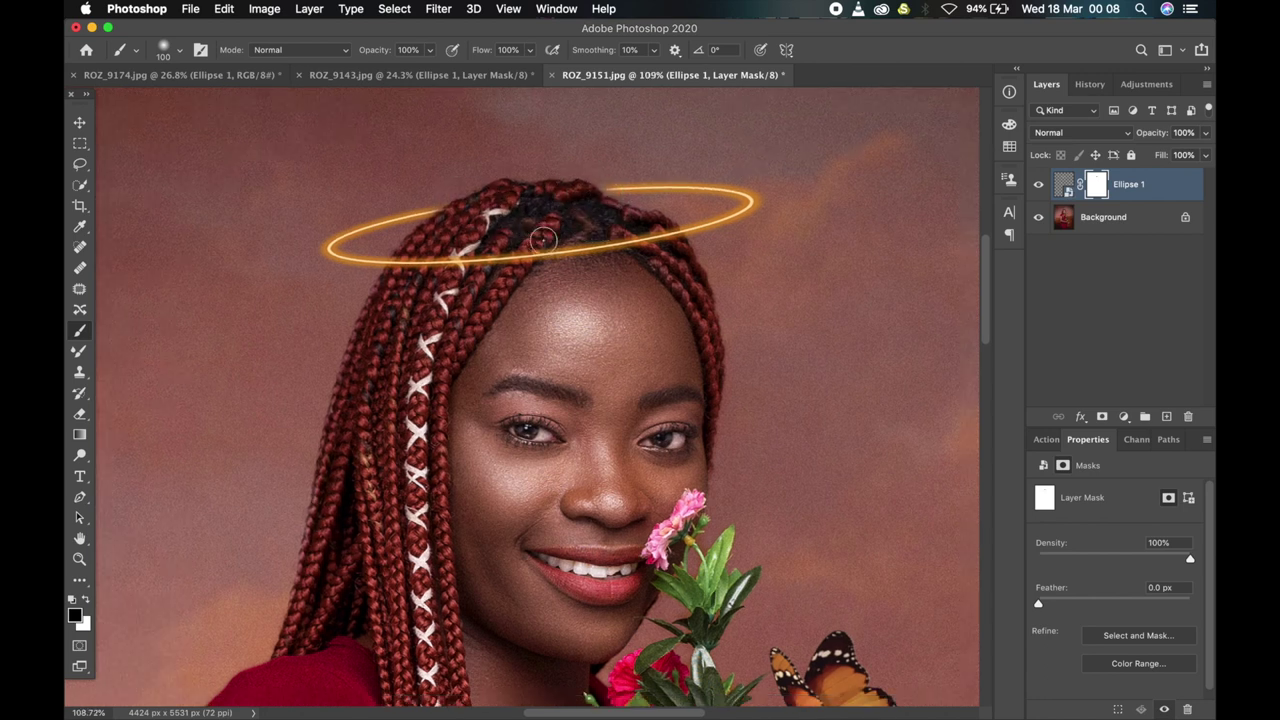
scroll(543, 238, "down", 10)
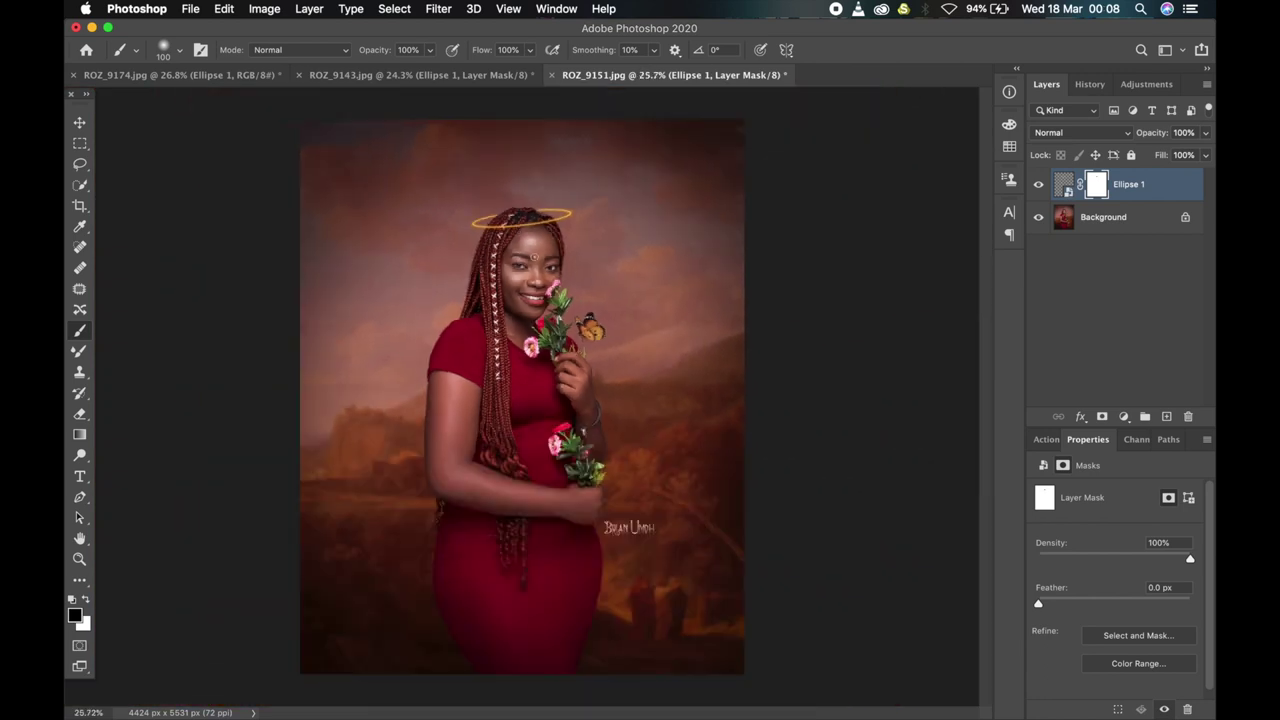
scroll(543, 238, "down", 1)
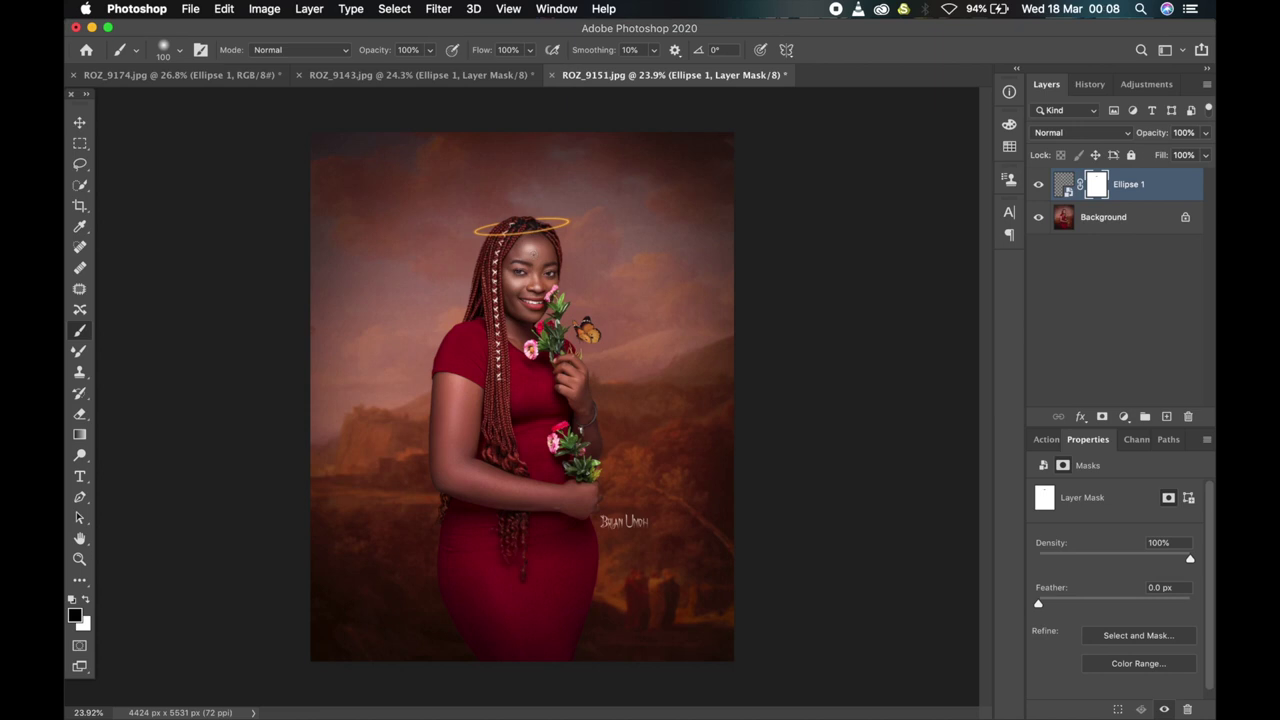